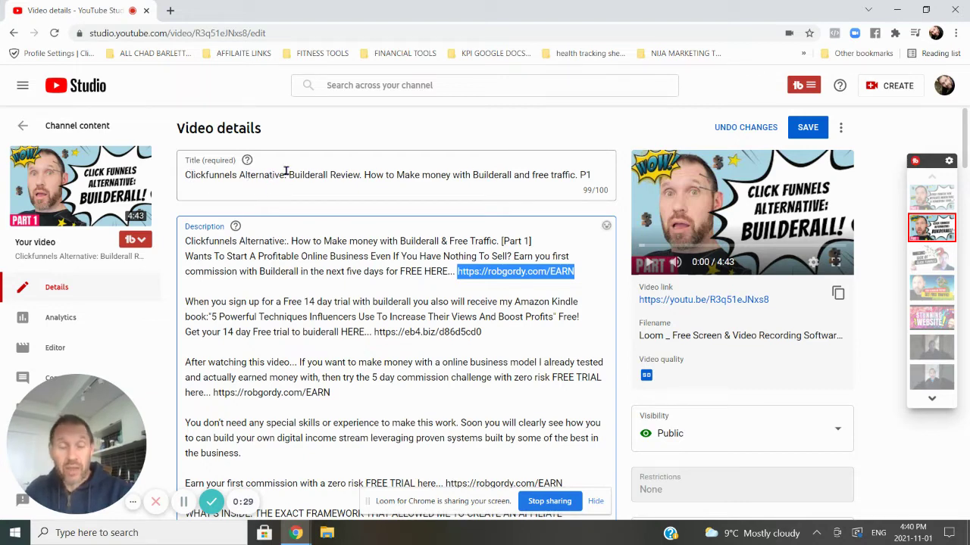
- Start a TubeBuddy SEO Studio analysis with 'Builderall Review', copied from the title, as target keyword
{"action": "left_click_drag", "start_coordinate": [289, 174], "coordinate": [362, 175]}
{"action": "key", "text": "ctrl+c"}
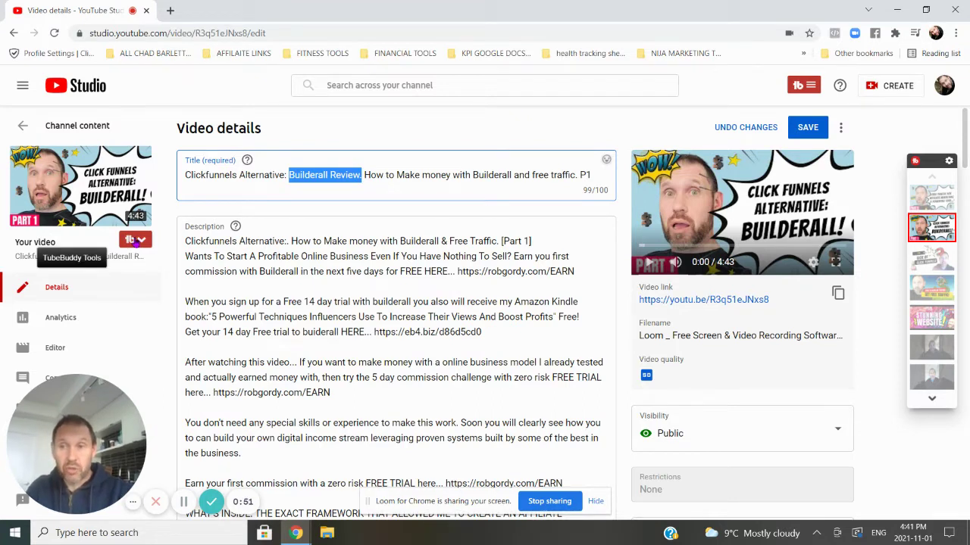
{"action": "left_click", "coordinate": [135, 240]}
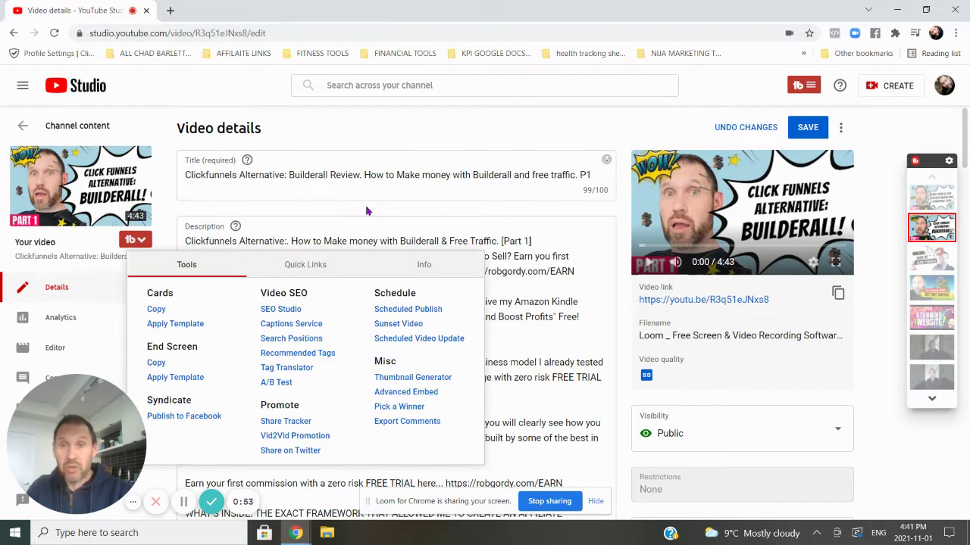
{"action": "left_click", "coordinate": [278, 315]}
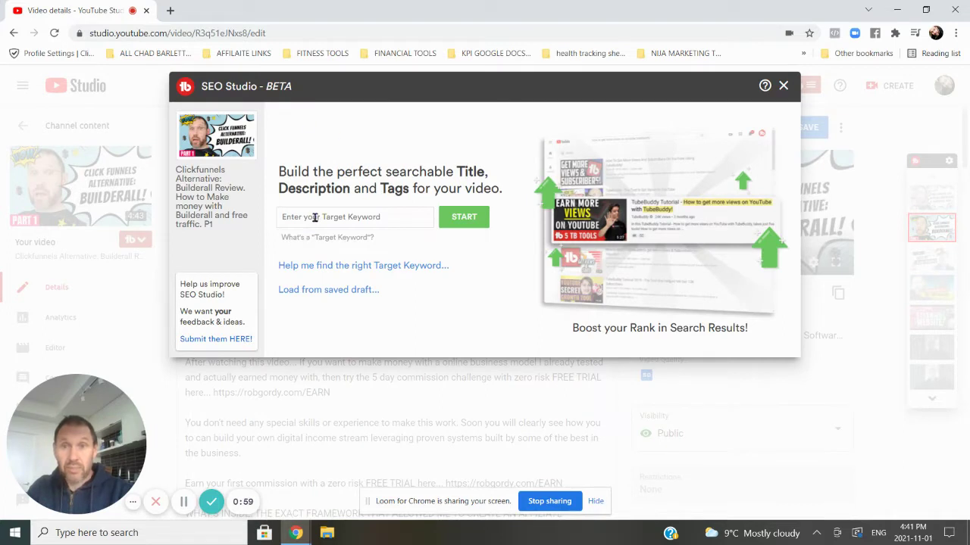
{"action": "key", "text": "ctrl+v"}
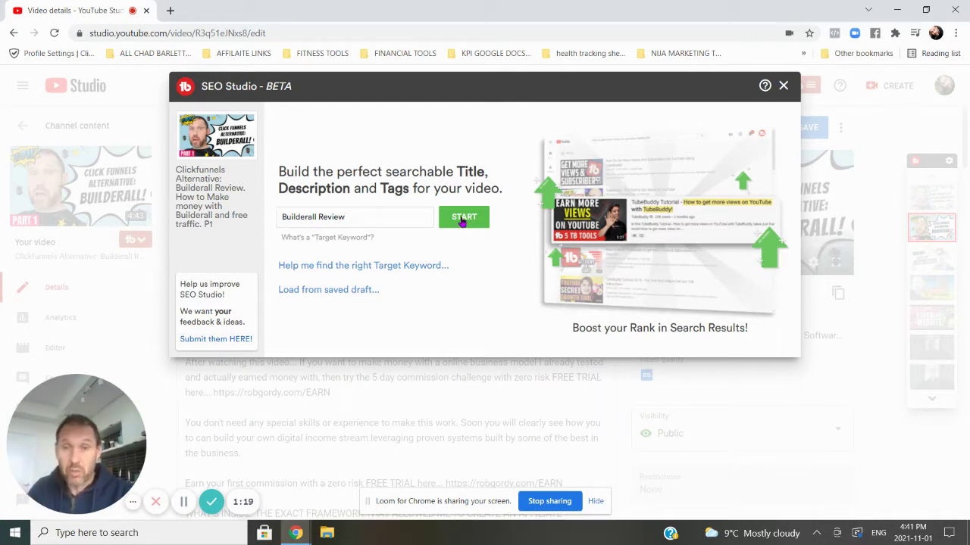
{"action": "left_click", "coordinate": [464, 219]}
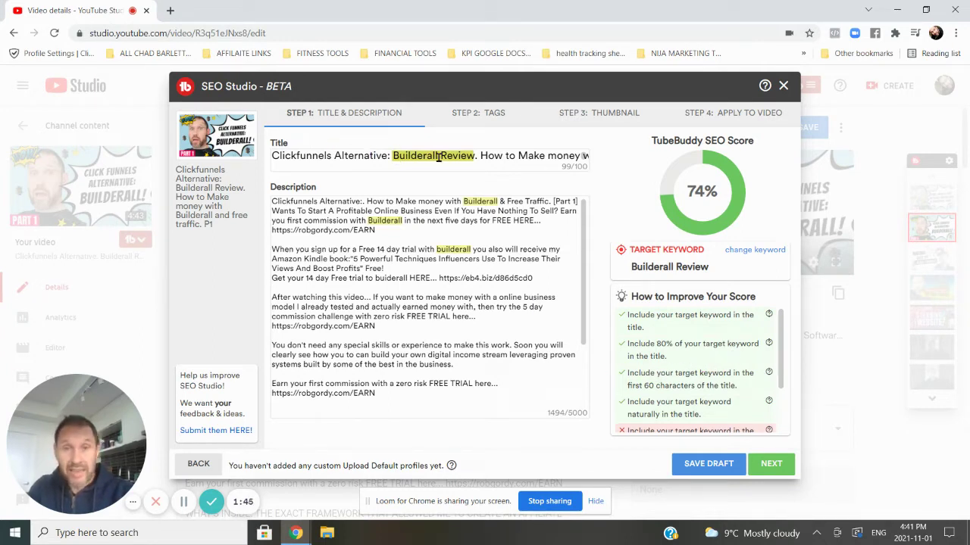
- Replace the '. ' before 'How' in the description with 'Builderall Review.', lifting the score to 95%
{"action": "mouse_move", "coordinate": [769, 373]}
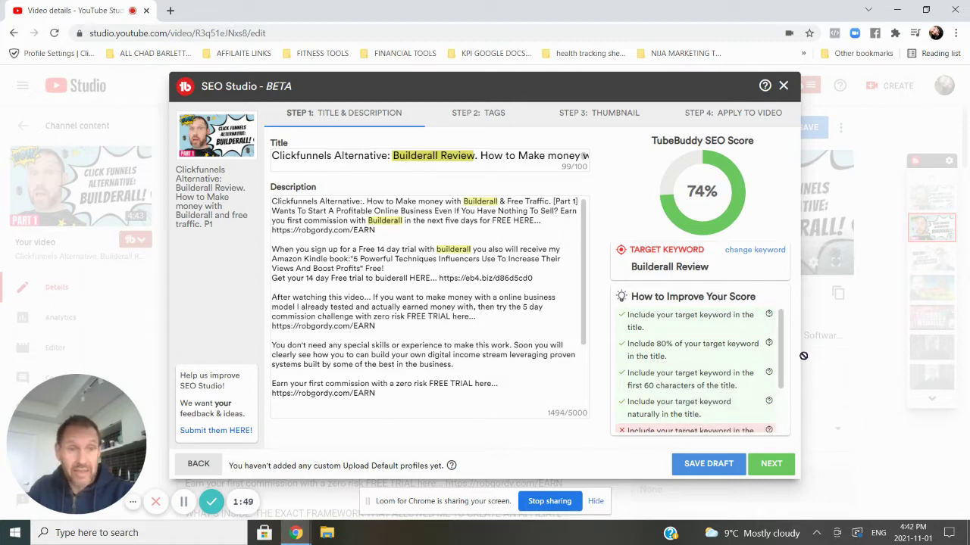
{"action": "scroll", "coordinate": [784, 380], "scroll_direction": "down", "scroll_amount": 2}
{"action": "scroll", "coordinate": [784, 380], "scroll_direction": "down", "scroll_amount": 2}
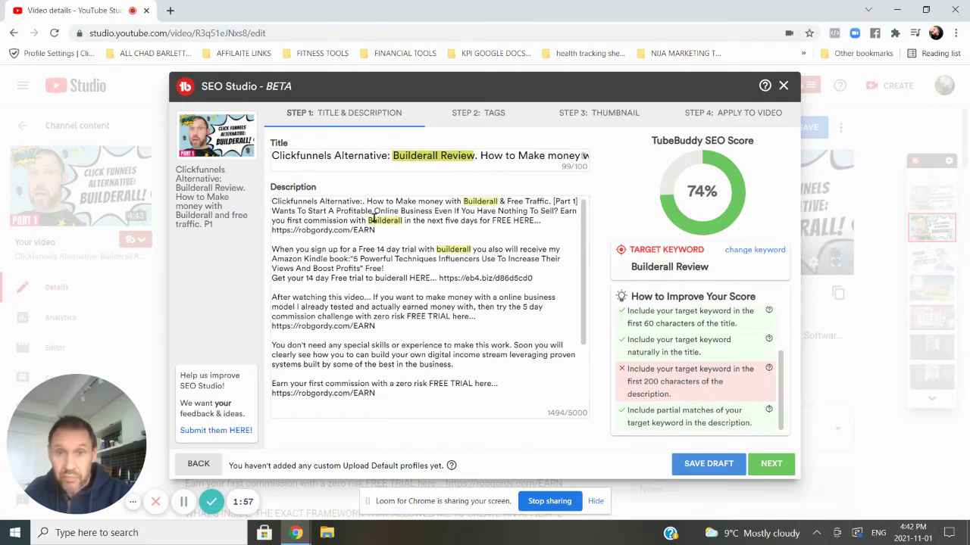
{"action": "left_click", "coordinate": [385, 203]}
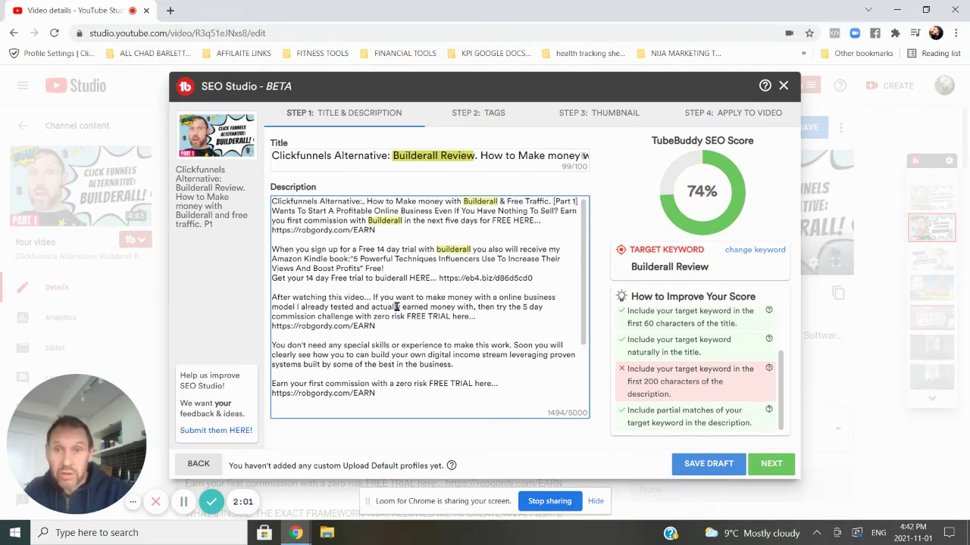
{"action": "key", "text": "BackSpace"}
{"action": "key", "text": "BackSpace"}
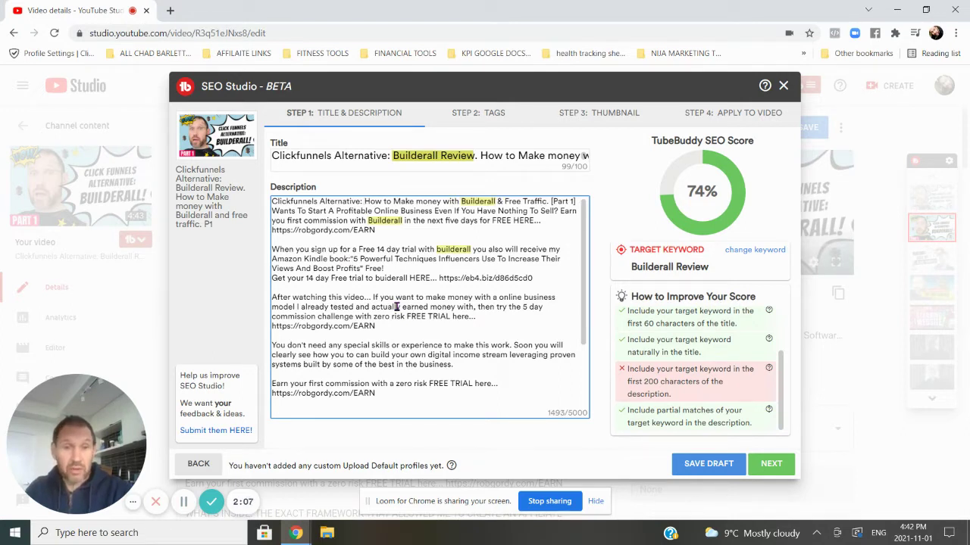
{"action": "key", "text": "ctrl+v"}
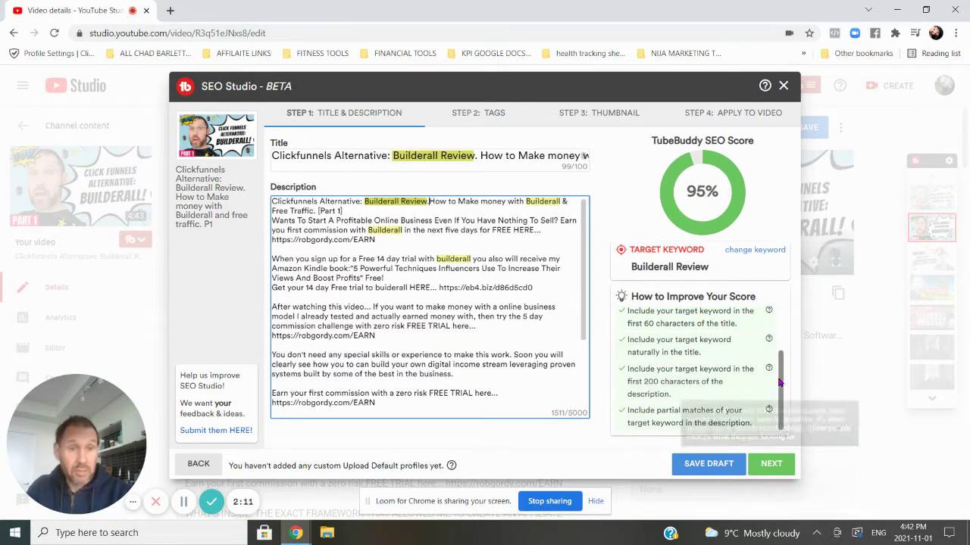
{"action": "scroll", "coordinate": [780, 385], "scroll_direction": "up", "scroll_amount": 3}
{"action": "scroll", "coordinate": [780, 385], "scroll_direction": "down", "scroll_amount": 3}
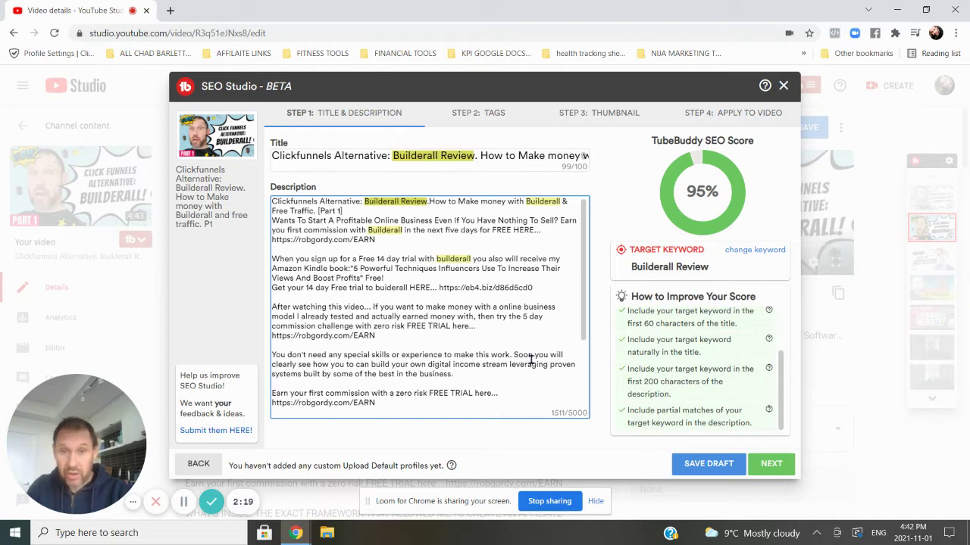
{"action": "left_click_drag", "start_coordinate": [580, 331], "coordinate": [566, 412]}
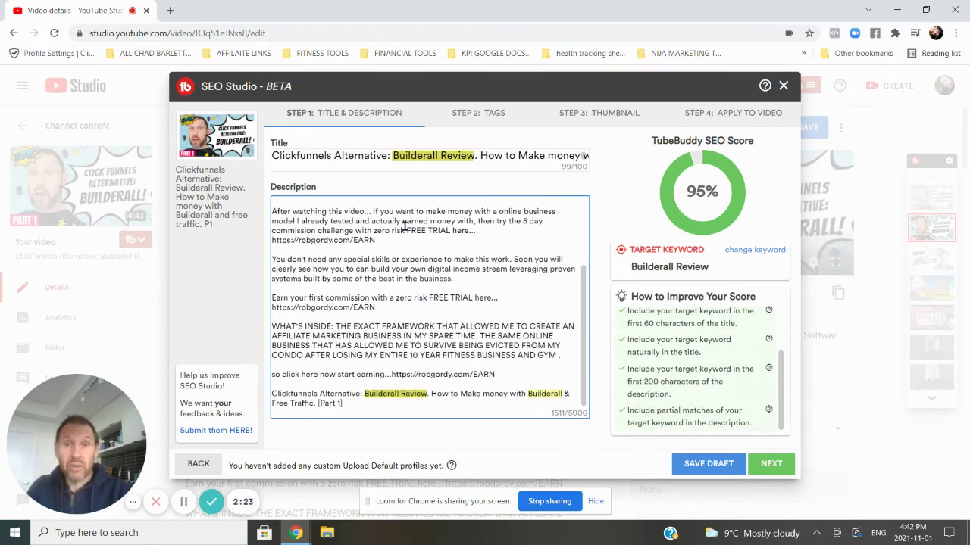
{"action": "left_click", "coordinate": [774, 465]}
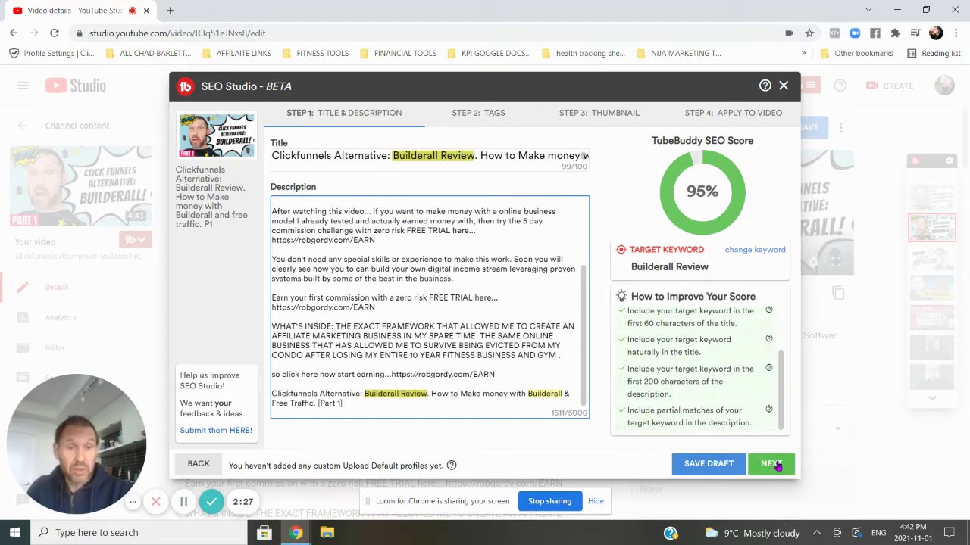
- Go to Step 2: Tags and review the existing and suggested Builderall review tags
{"action": "left_click", "coordinate": [776, 465]}
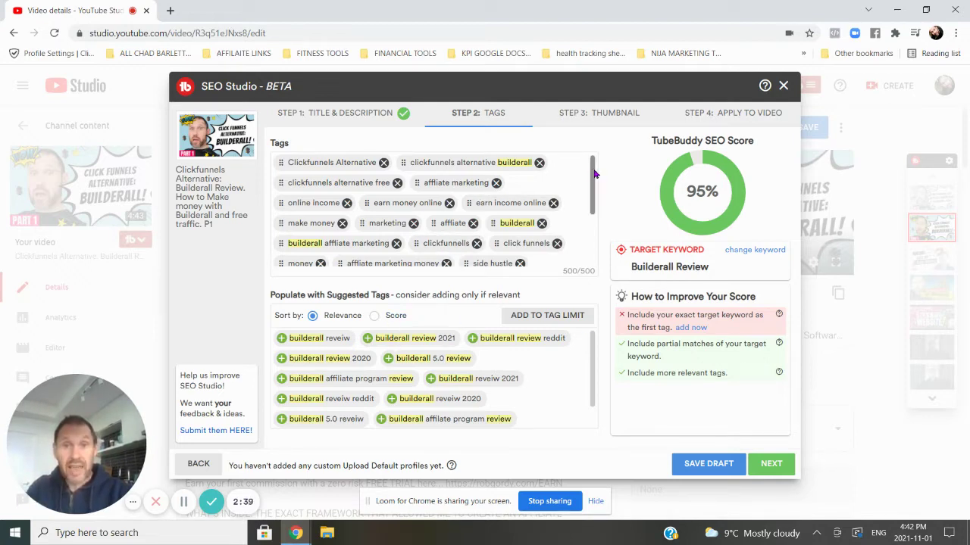
{"action": "left_click_drag", "start_coordinate": [595, 182], "coordinate": [595, 182]}
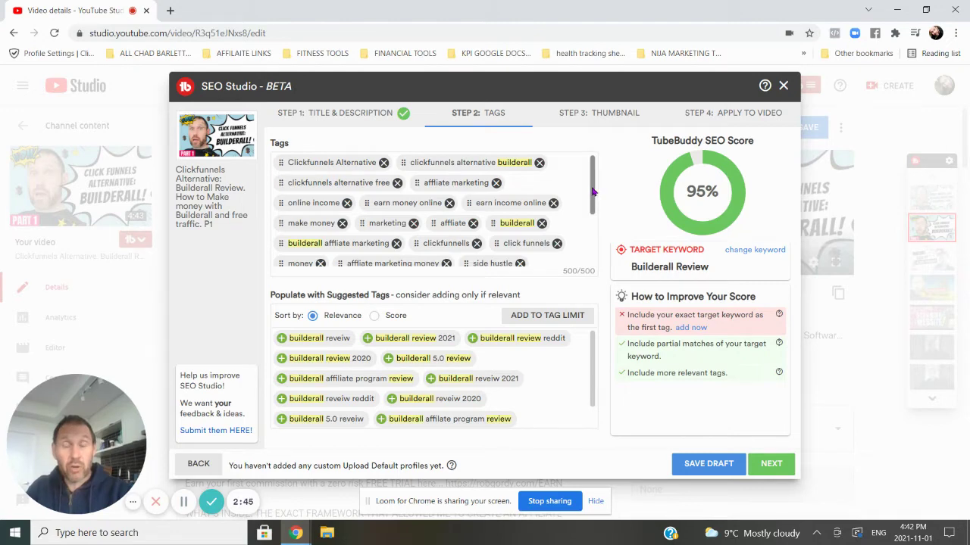
{"action": "scroll", "coordinate": [594, 191], "scroll_direction": "down", "scroll_amount": 1}
{"action": "scroll", "coordinate": [595, 159], "scroll_direction": "up", "scroll_amount": 1}
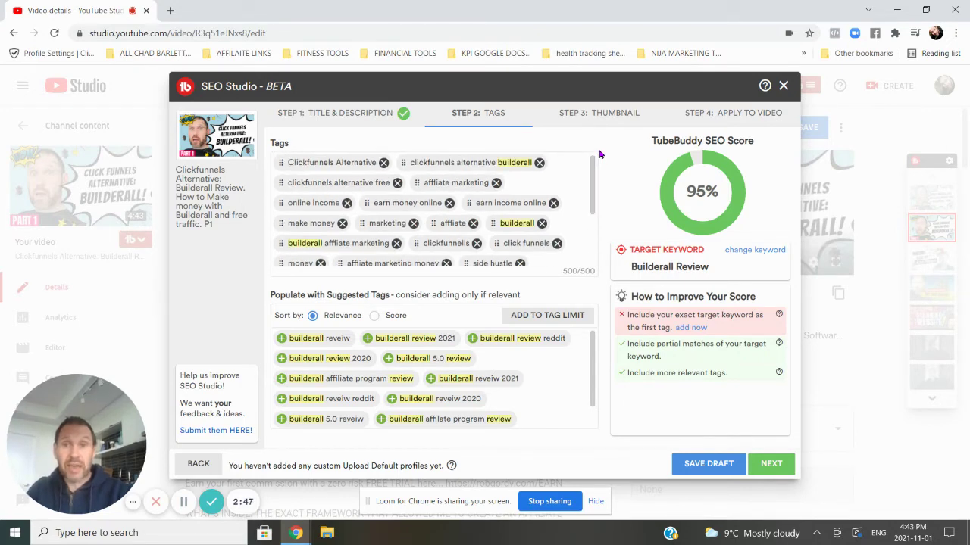
{"action": "scroll", "coordinate": [598, 155], "scroll_direction": "down", "scroll_amount": 1}
{"action": "scroll", "coordinate": [598, 154], "scroll_direction": "up", "scroll_amount": 1}
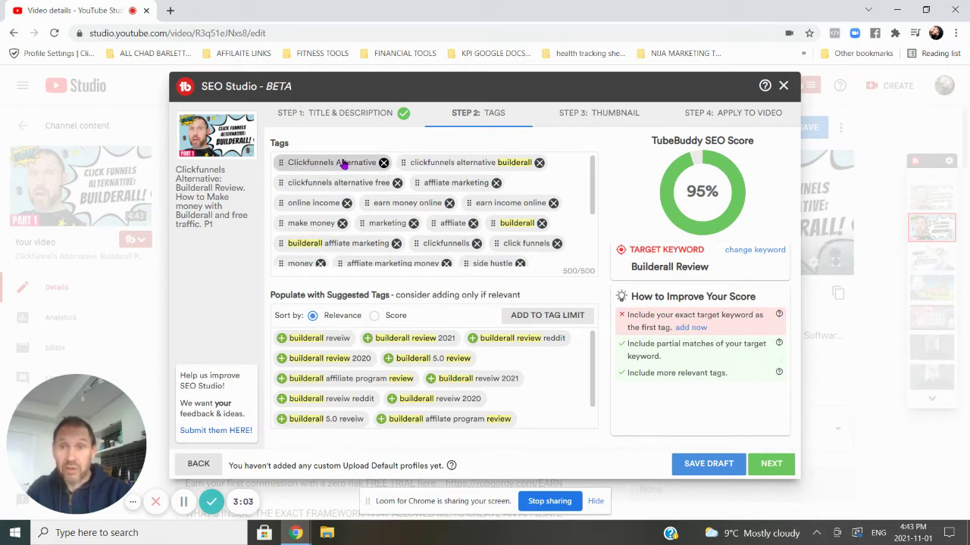
- Add the target keyword as the first tag, plus the suggested tag 'builderall review 2021'
{"action": "left_click", "coordinate": [691, 328]}
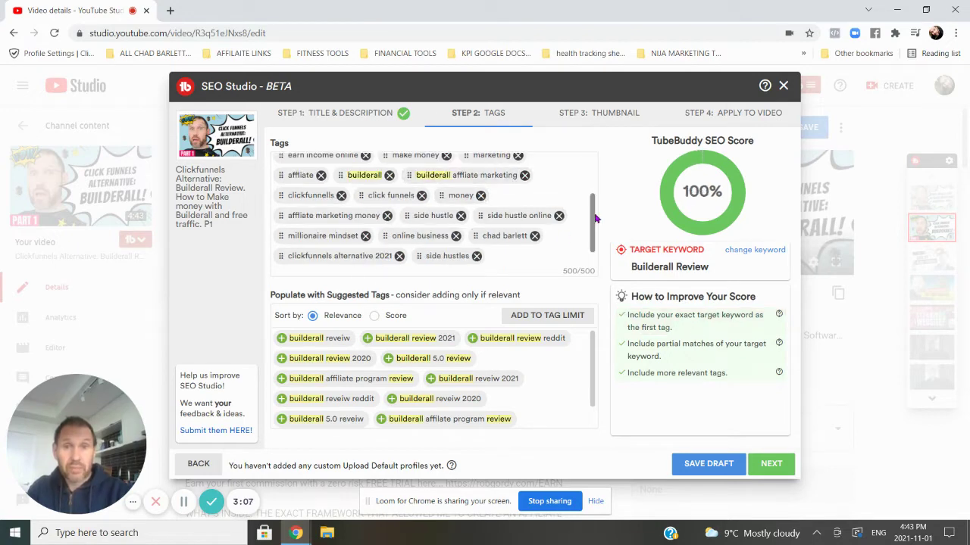
{"action": "left_click_drag", "start_coordinate": [593, 221], "coordinate": [581, 123]}
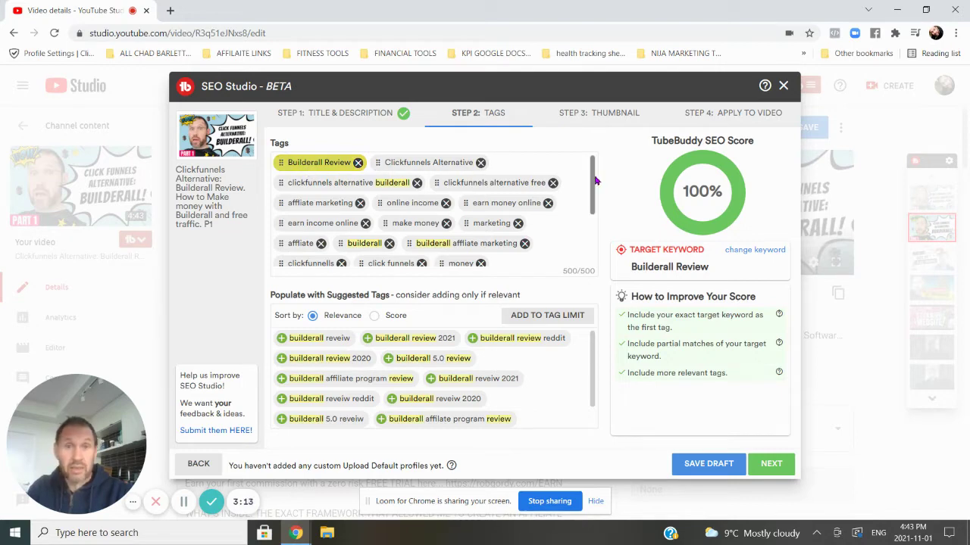
{"action": "left_click_drag", "start_coordinate": [596, 180], "coordinate": [580, 156]}
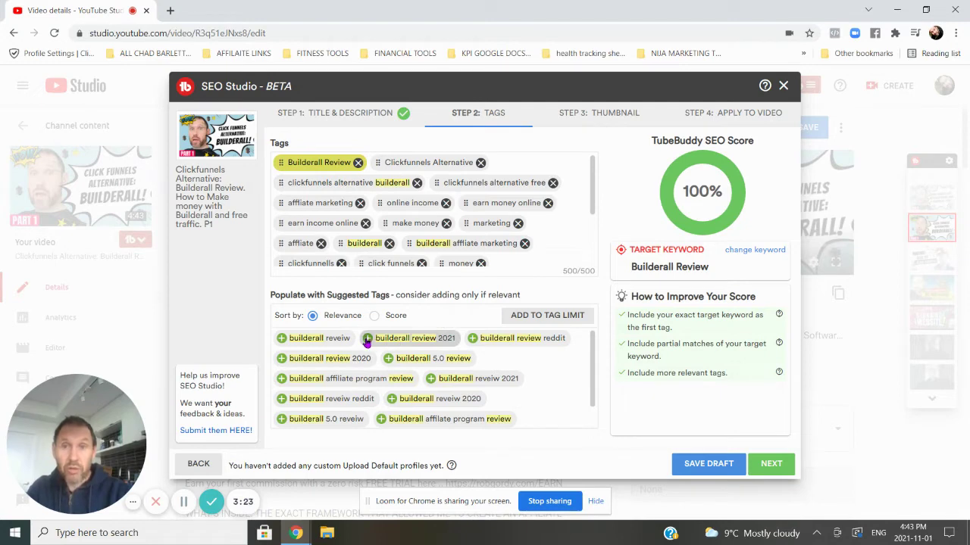
{"action": "left_click", "coordinate": [367, 338]}
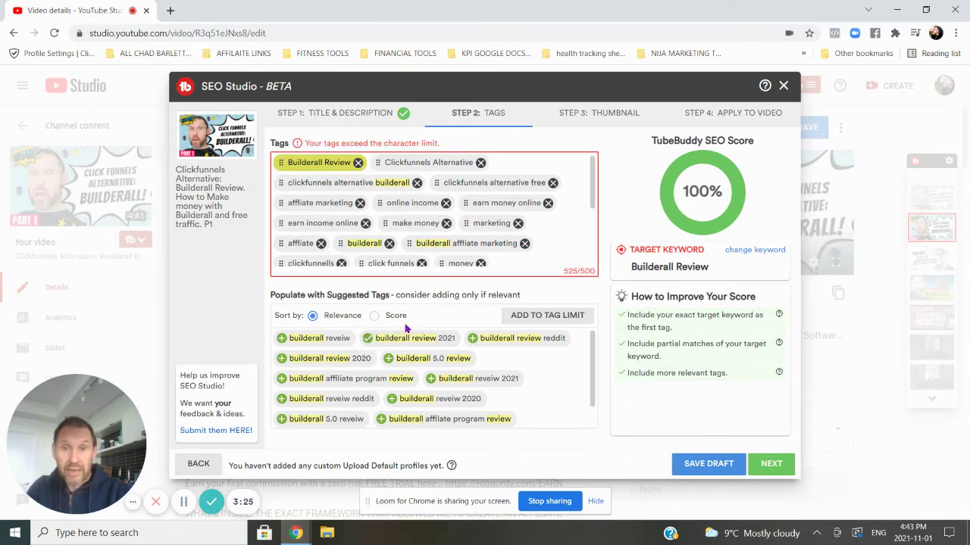
- Remove the money, make money and online income tags to fit within 500 characters
{"action": "left_click_drag", "start_coordinate": [596, 192], "coordinate": [600, 257]}
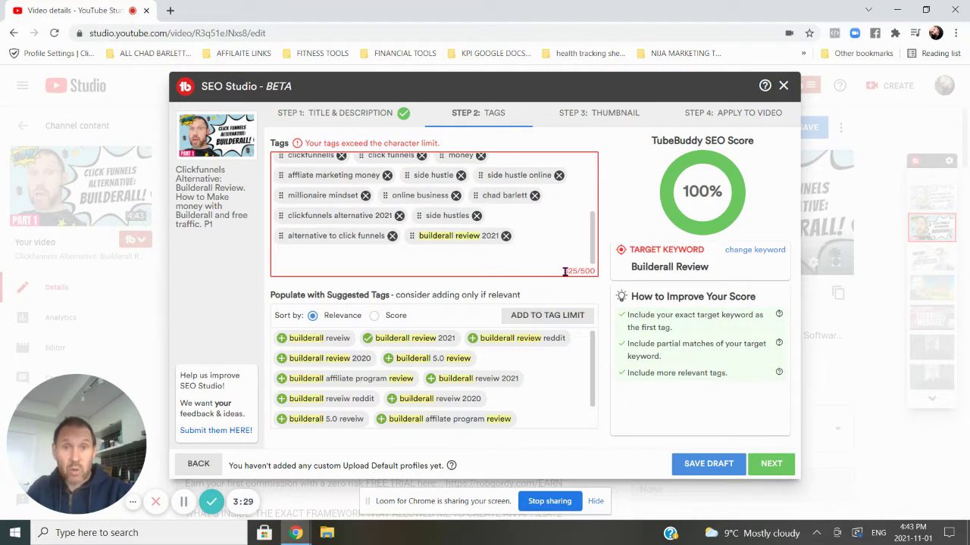
{"action": "left_click_drag", "start_coordinate": [594, 258], "coordinate": [592, 224]}
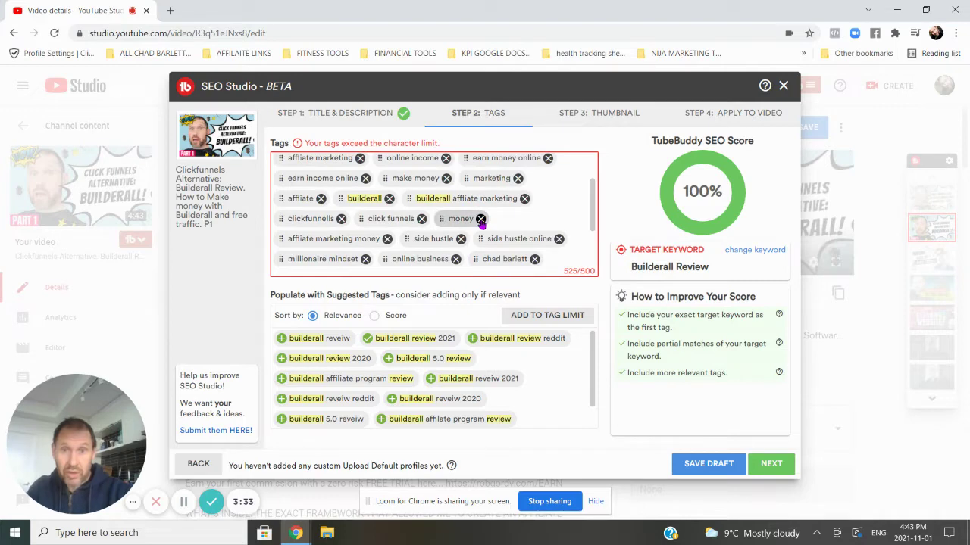
{"action": "left_click", "coordinate": [481, 218]}
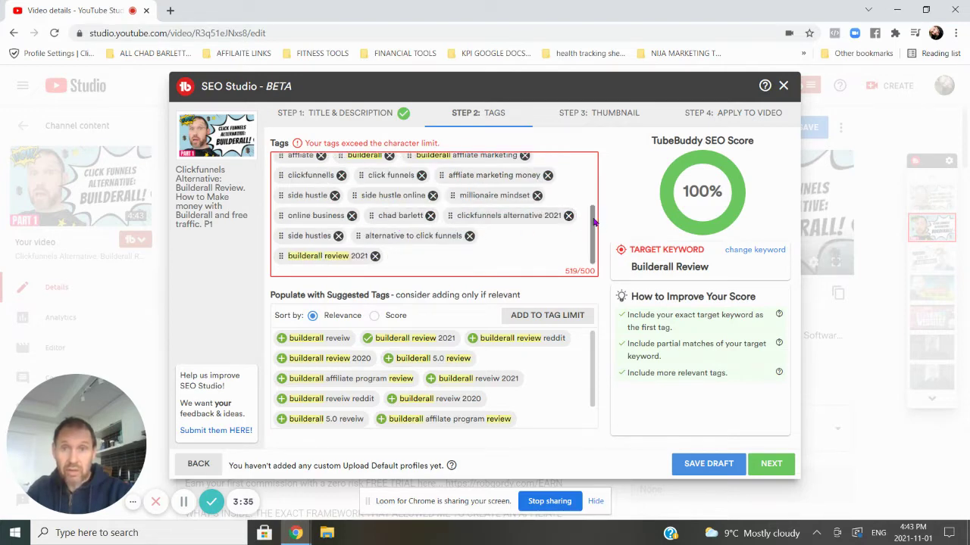
{"action": "left_click_drag", "start_coordinate": [595, 218], "coordinate": [593, 177]}
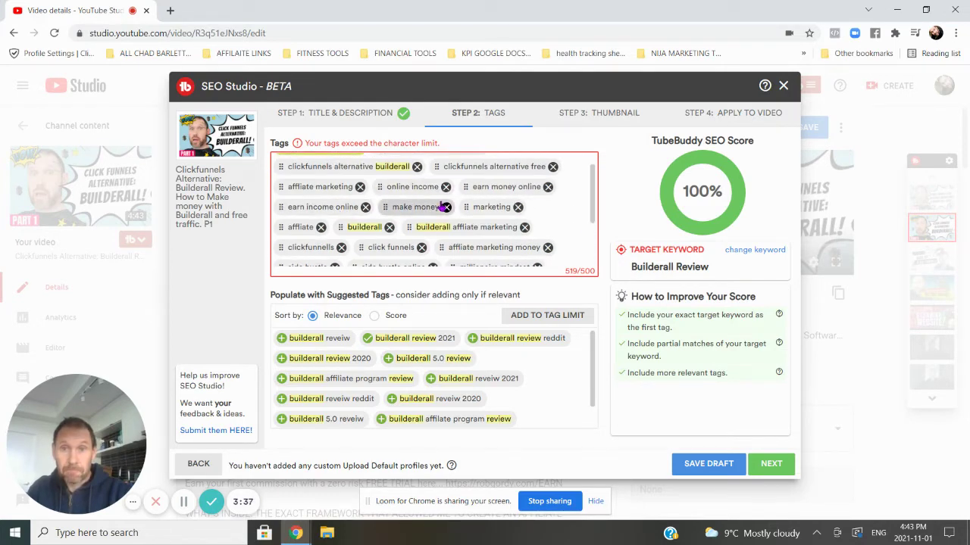
{"action": "left_click", "coordinate": [447, 207]}
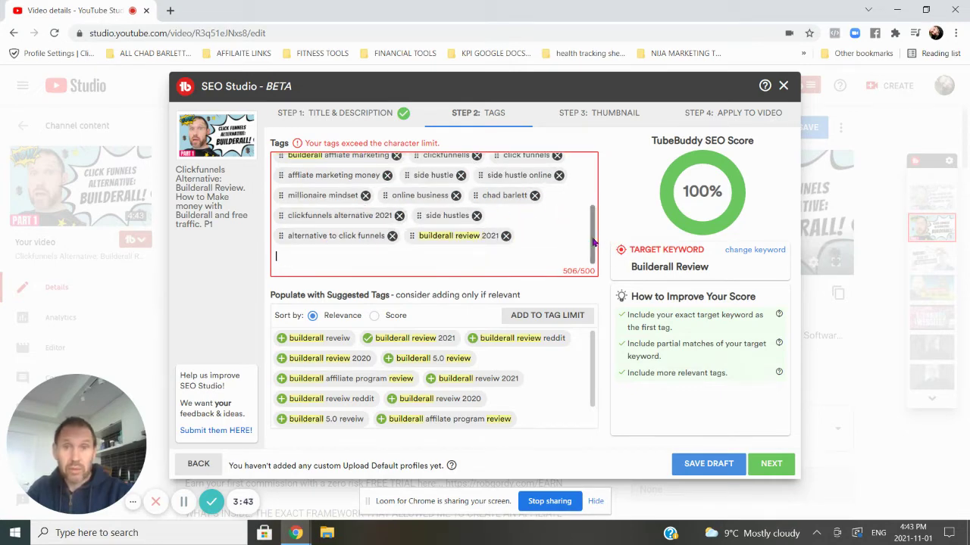
{"action": "left_click_drag", "start_coordinate": [597, 238], "coordinate": [597, 189]}
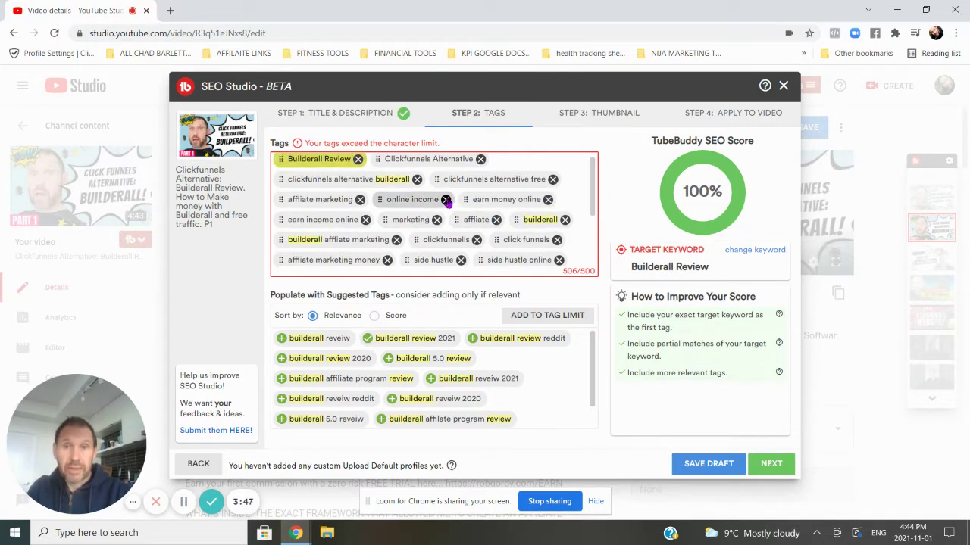
{"action": "left_click", "coordinate": [446, 199]}
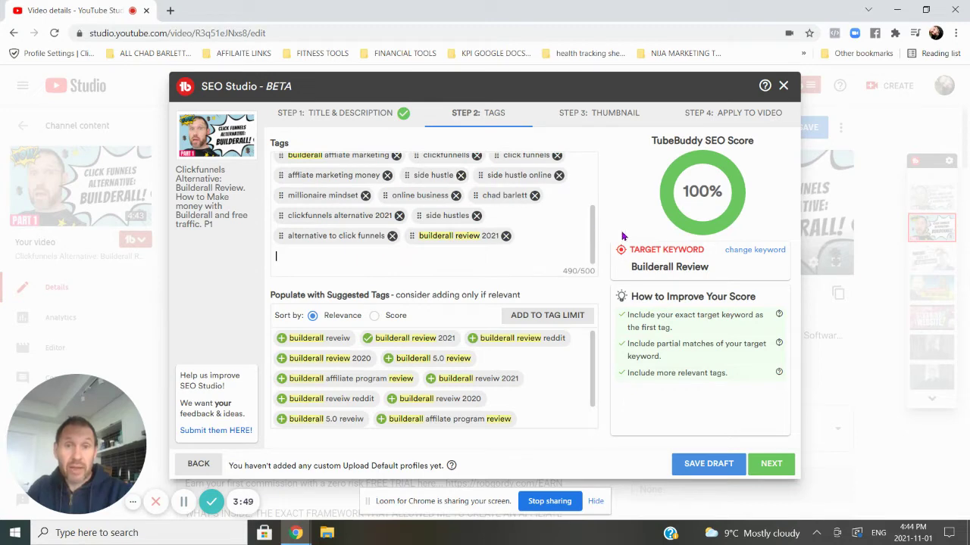
- Advance past the thumbnail step and apply the optimized title, description and tags to the video
{"action": "left_click", "coordinate": [770, 465]}
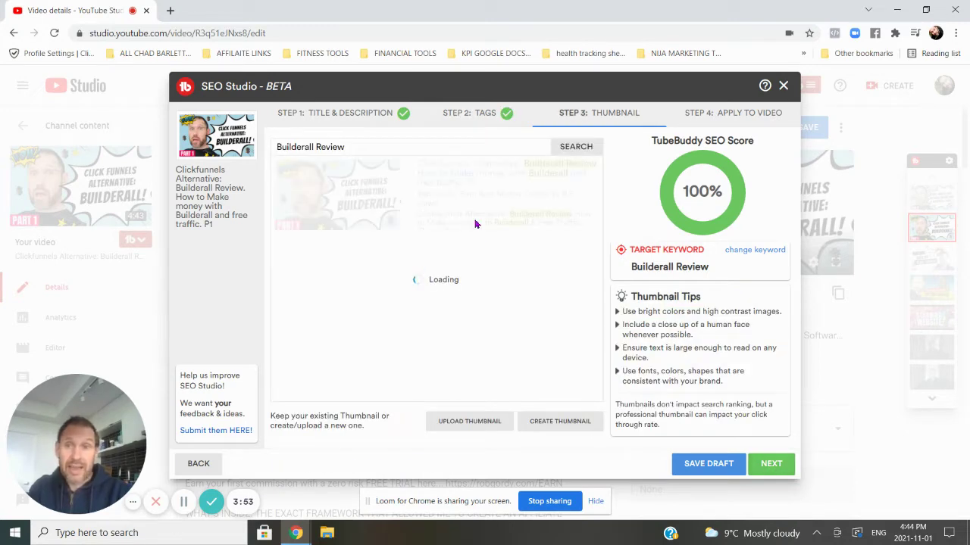
{"action": "left_click", "coordinate": [772, 465]}
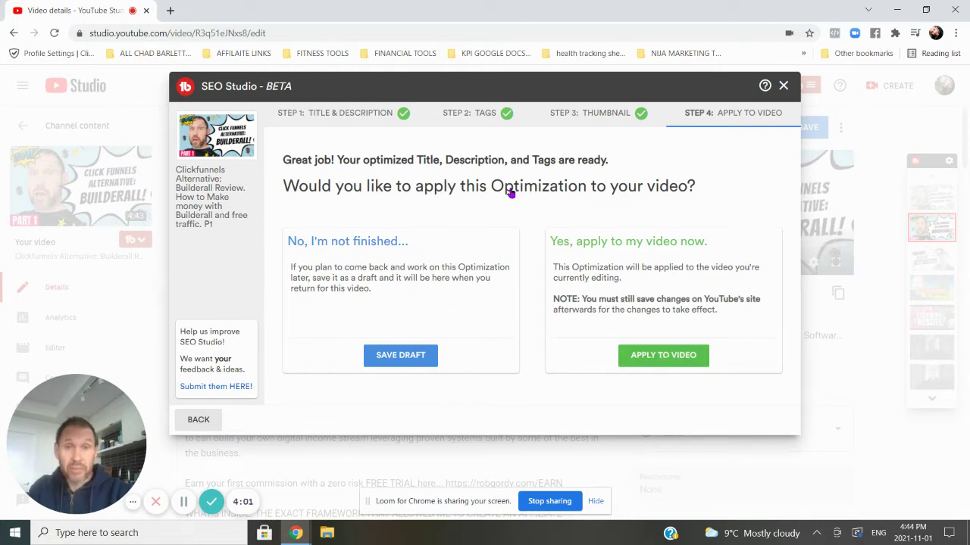
{"action": "left_click", "coordinate": [640, 356]}
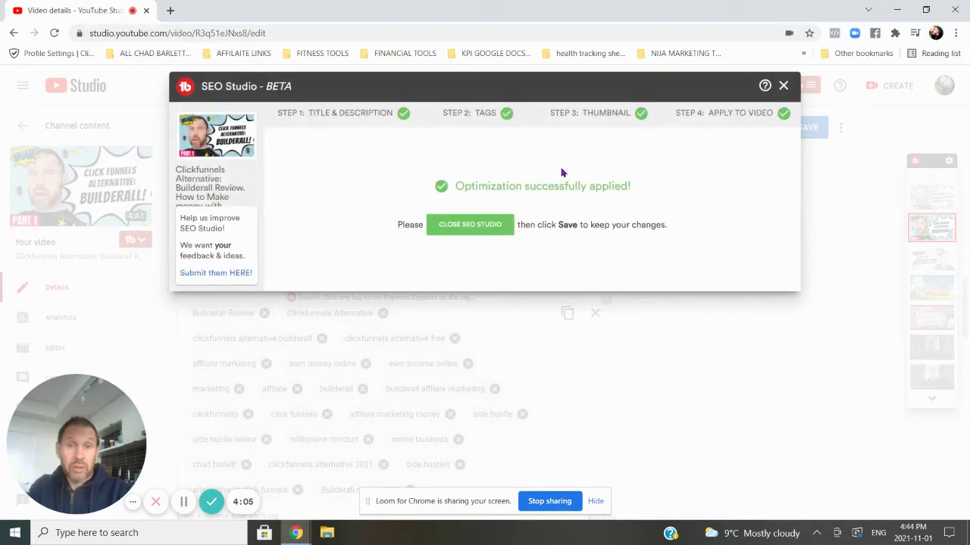
- Close SEO Studio, save the video details and return to the Channel content list
{"action": "left_click", "coordinate": [447, 225]}
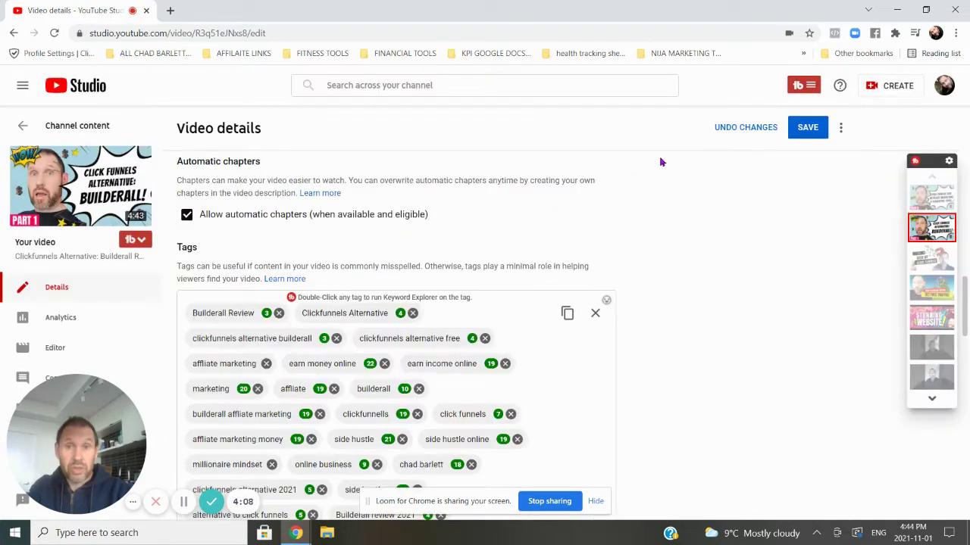
{"action": "left_click", "coordinate": [805, 131]}
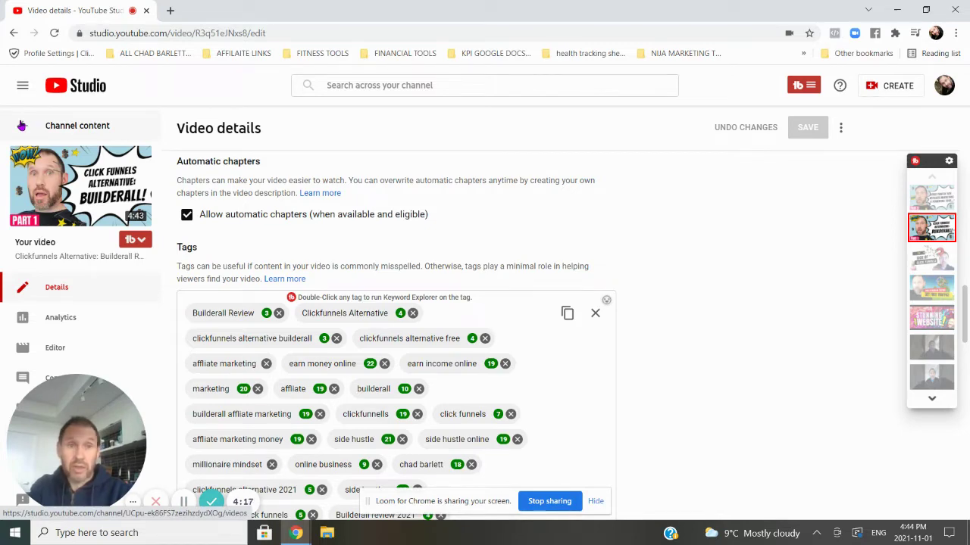
{"action": "left_click", "coordinate": [21, 125]}
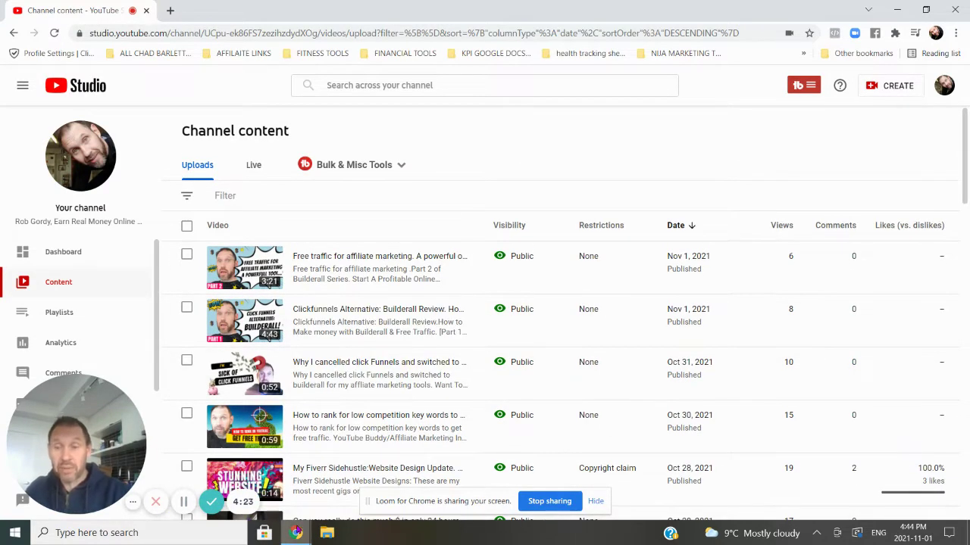
- Search YouTube for 'builderall review' in a new incognito Chrome window
{"action": "right_click", "coordinate": [296, 533]}
{"action": "left_click", "coordinate": [292, 115]}
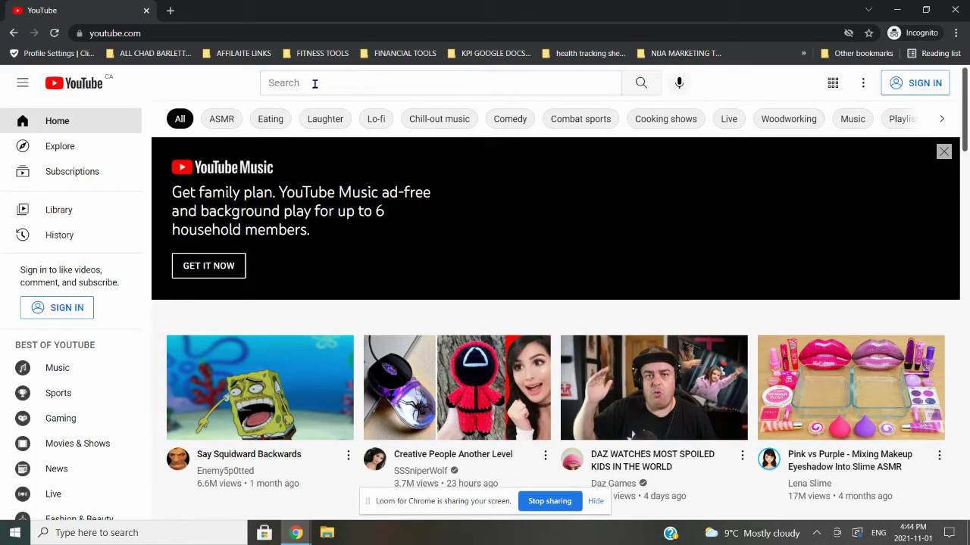
{"action": "left_click", "coordinate": [311, 84]}
{"action": "type", "text": "beul"}
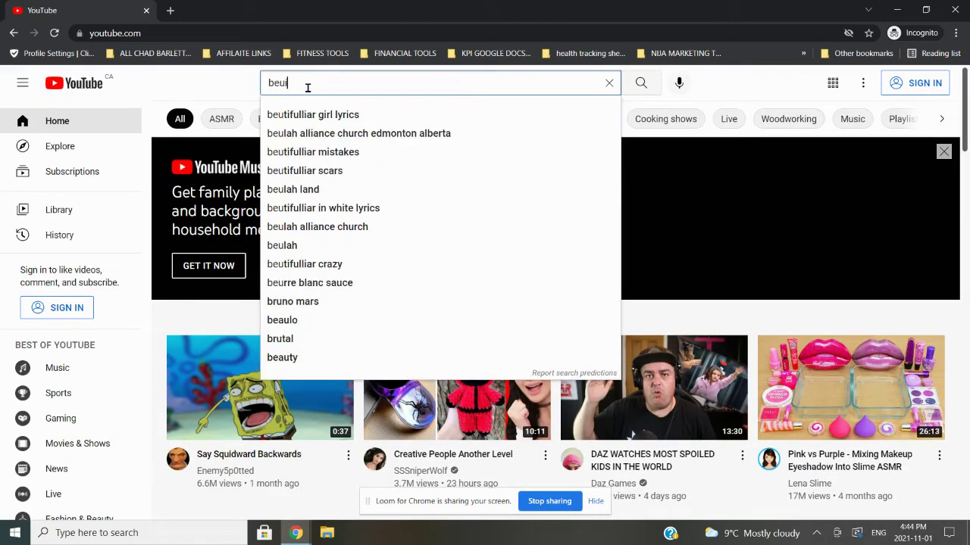
{"action": "key", "text": "BackSpace"}
{"action": "key", "text": "BackSpace"}
{"action": "key", "text": "BackSpace"}
{"action": "type", "text": "uild"}
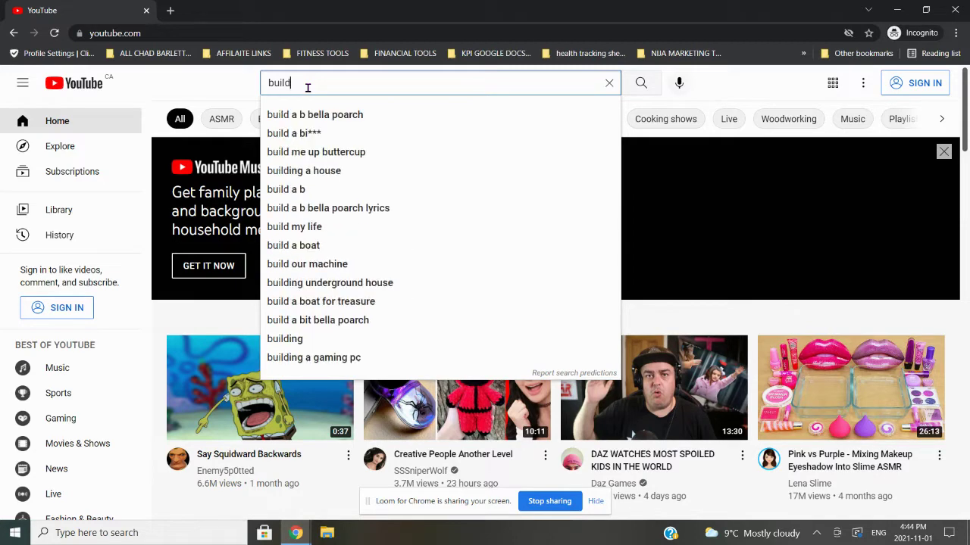
{"action": "type", "text": "er"}
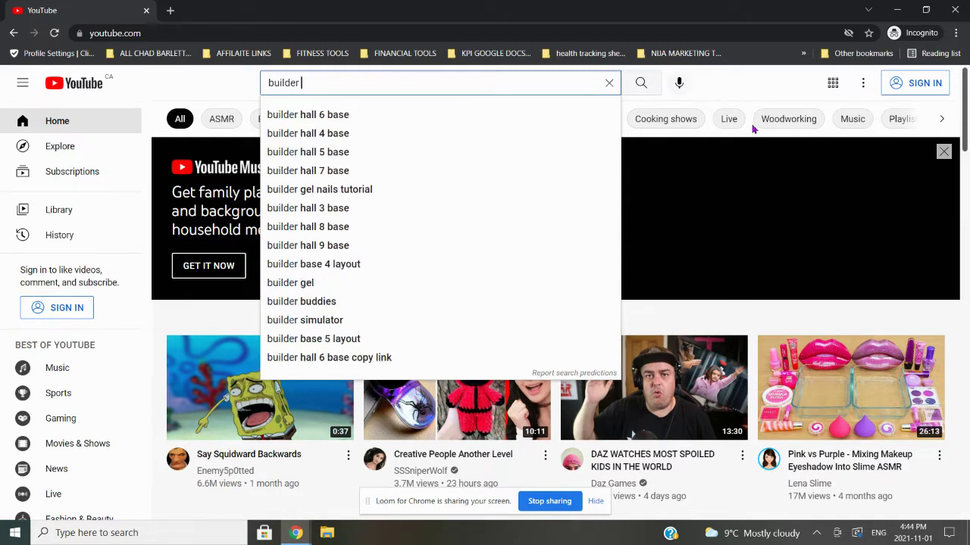
{"action": "type", "text": "all "}
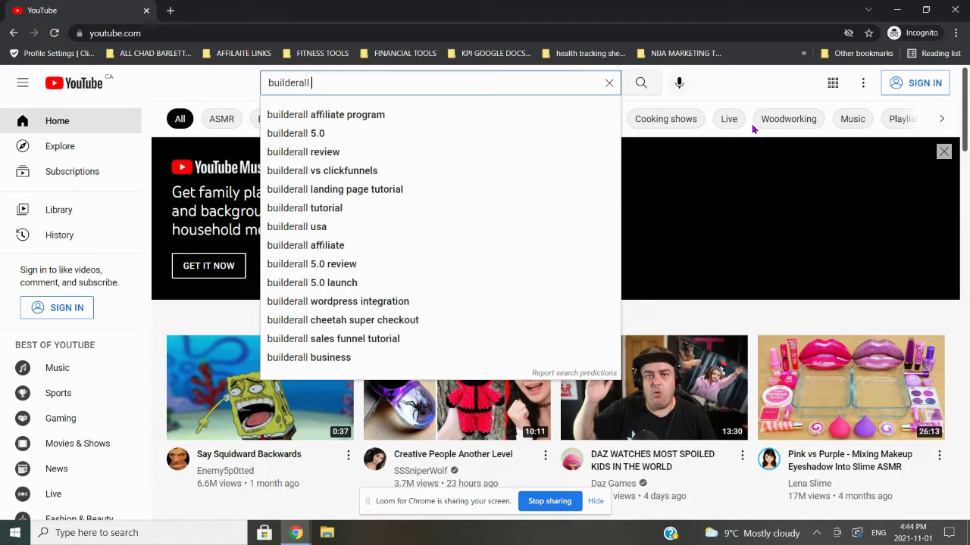
{"action": "type", "text": "review"}
{"action": "key", "text": "Return"}
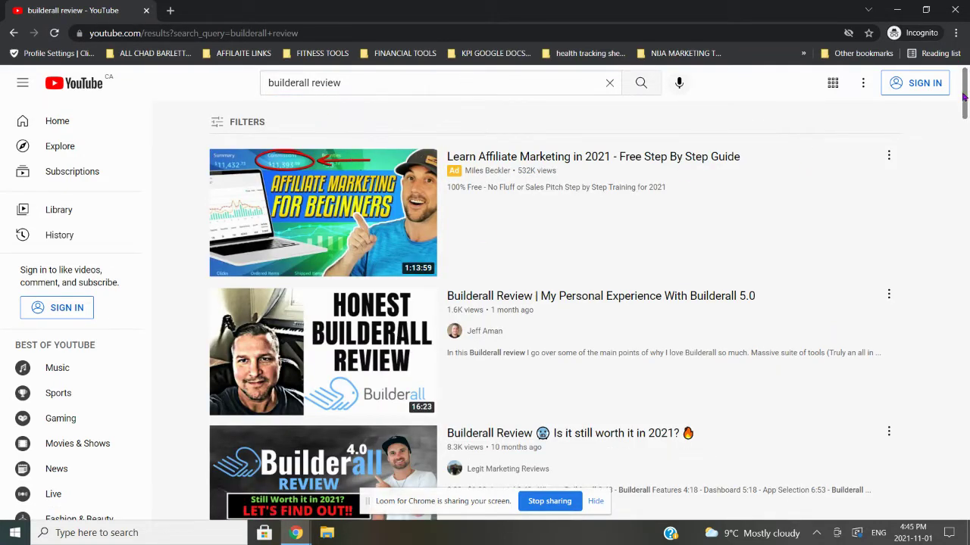
- Scroll the search results to find where the Clickfunnels Alternative video ranks
{"action": "left_click_drag", "start_coordinate": [963, 97], "coordinate": [966, 370]}
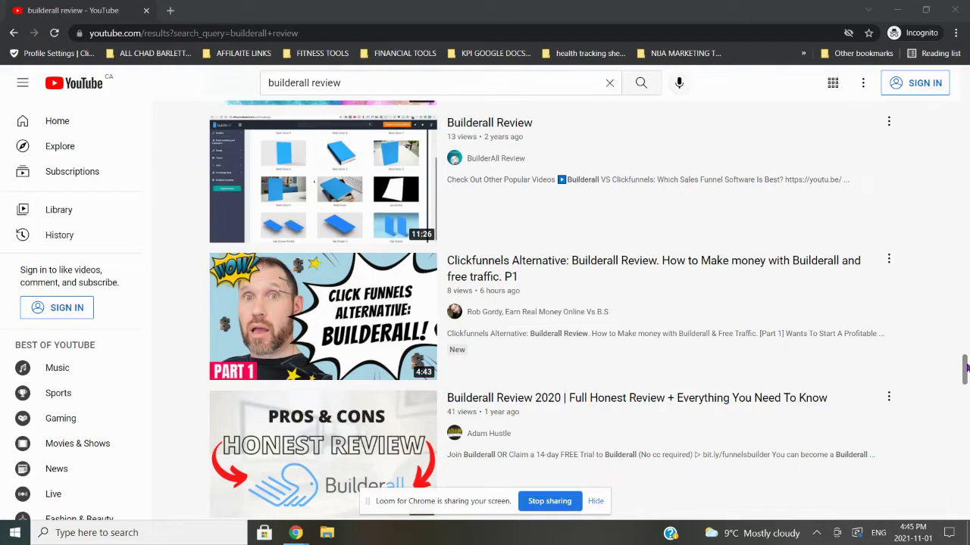
{"action": "left_click_drag", "start_coordinate": [967, 369], "coordinate": [964, 367]}
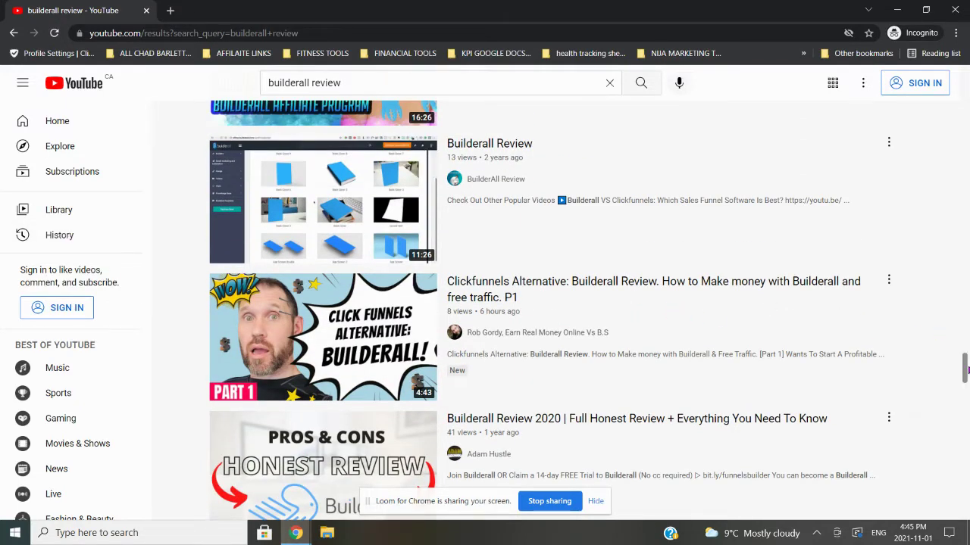
{"action": "left_click_drag", "start_coordinate": [965, 372], "coordinate": [965, 79]}
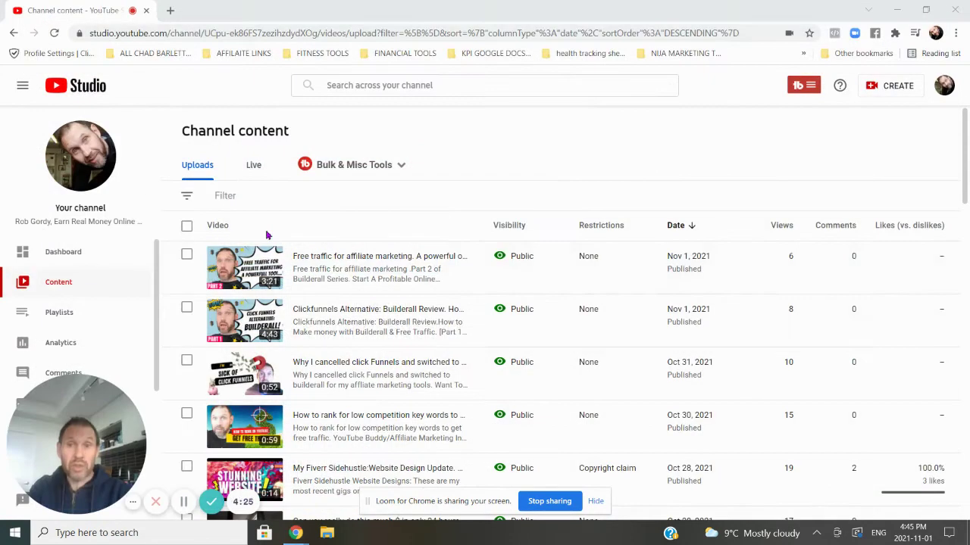
- Close the incognito window and open the Clickfunnels Alternative video's details from Channel content
{"action": "left_click", "coordinate": [954, 10]}
{"action": "key", "text": "alt+Tab"}
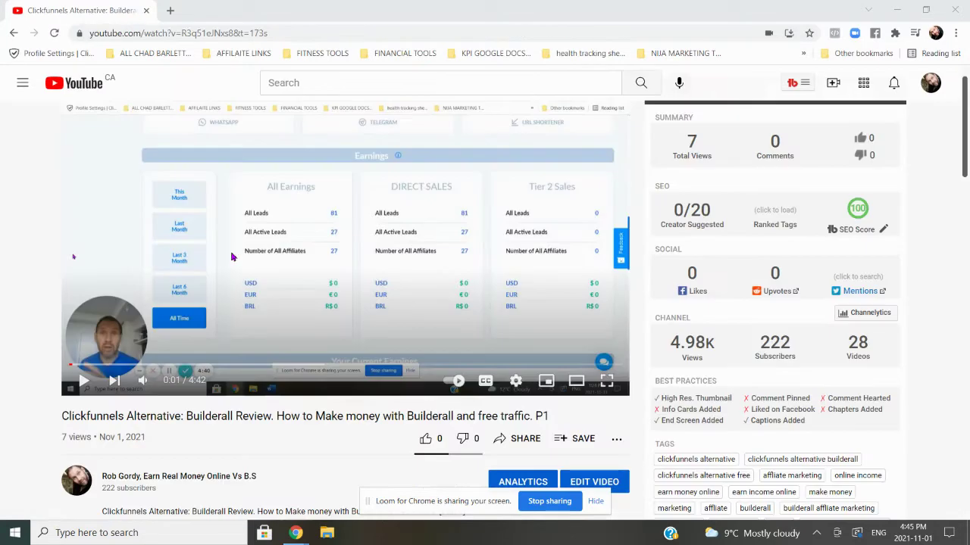
{"action": "key", "text": "alt+Tab"}
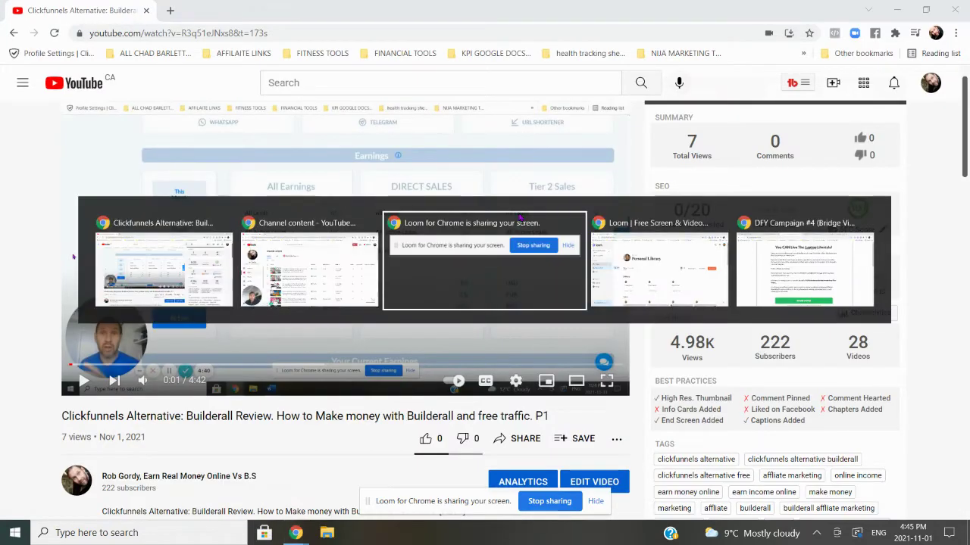
{"action": "key", "text": "alt+Tab"}
{"action": "key", "text": "alt+Tab"}
{"action": "key", "text": "alt+Tab"}
{"action": "key", "text": "alt+Tab"}
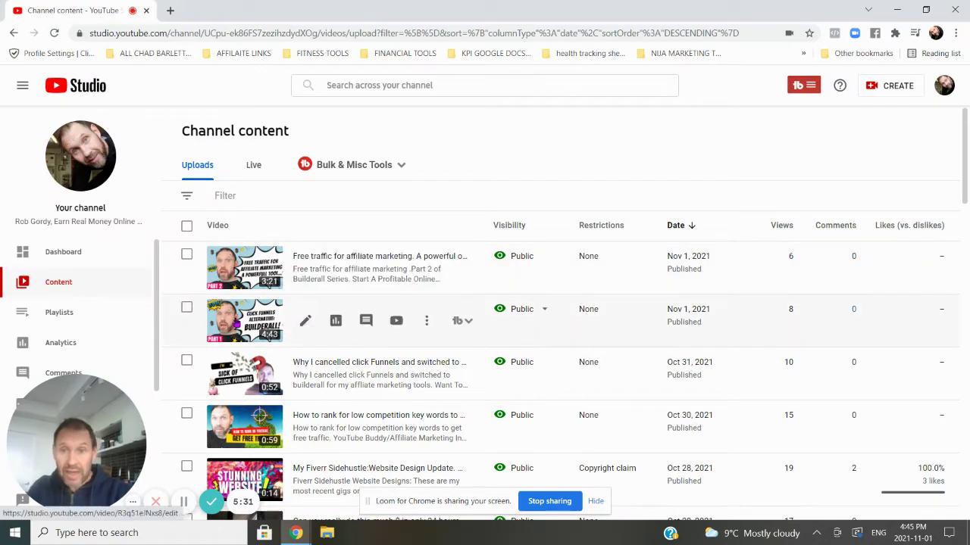
{"action": "left_click", "coordinate": [244, 318]}
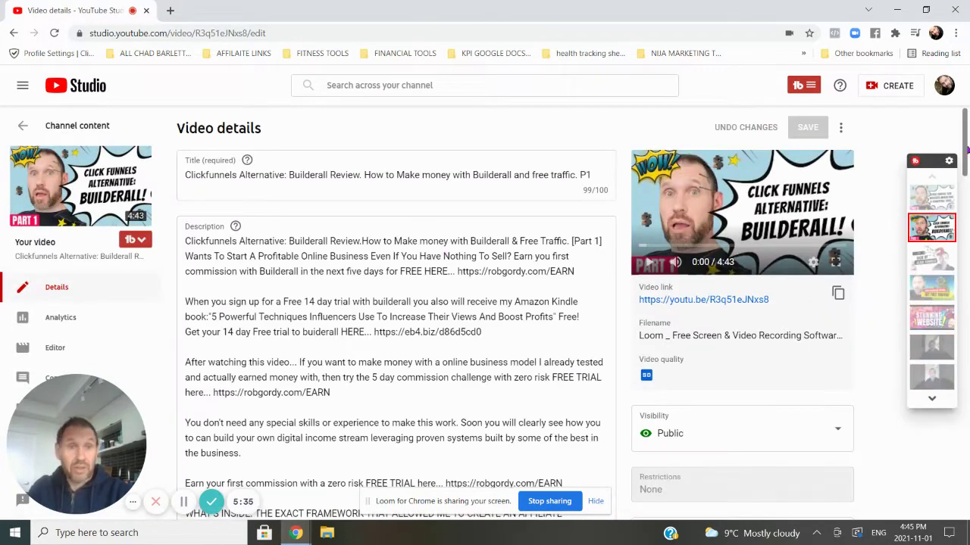
{"action": "left_click_drag", "start_coordinate": [967, 125], "coordinate": [968, 125]}
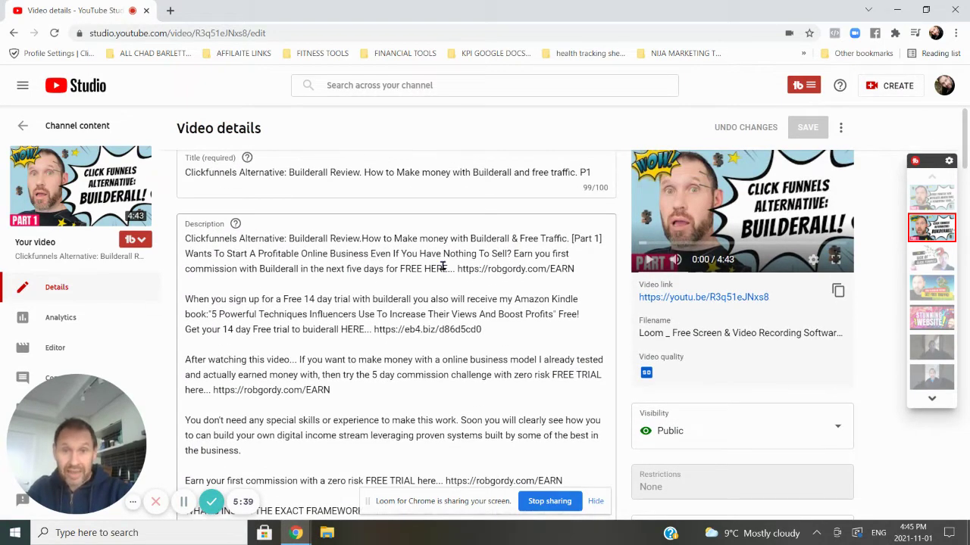
{"action": "left_click_drag", "start_coordinate": [458, 269], "coordinate": [584, 268]}
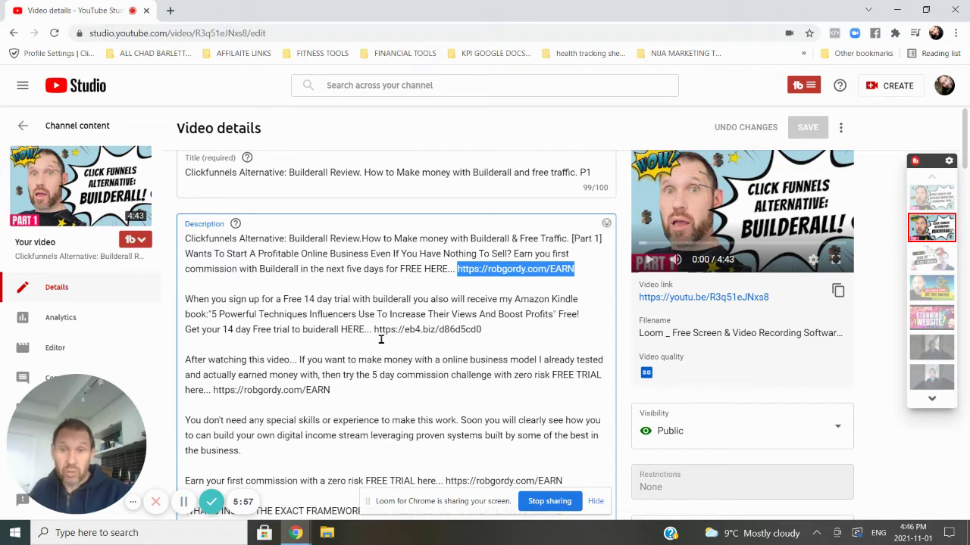
{"action": "left_click_drag", "start_coordinate": [374, 330], "coordinate": [488, 328]}
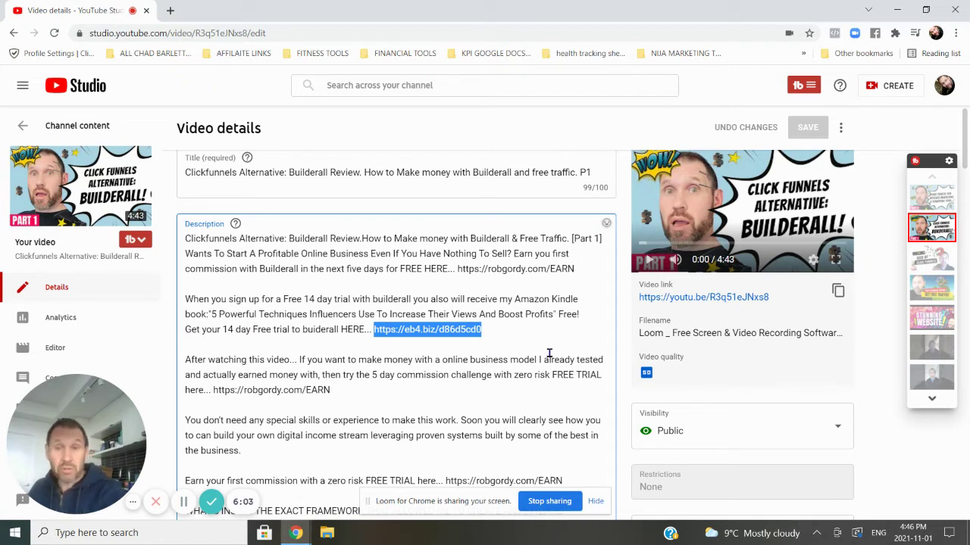
{"action": "left_click_drag", "start_coordinate": [460, 269], "coordinate": [561, 269]}
{"action": "left_click", "coordinate": [523, 269]}
{"action": "left_click_drag", "start_coordinate": [460, 269], "coordinate": [585, 266]}
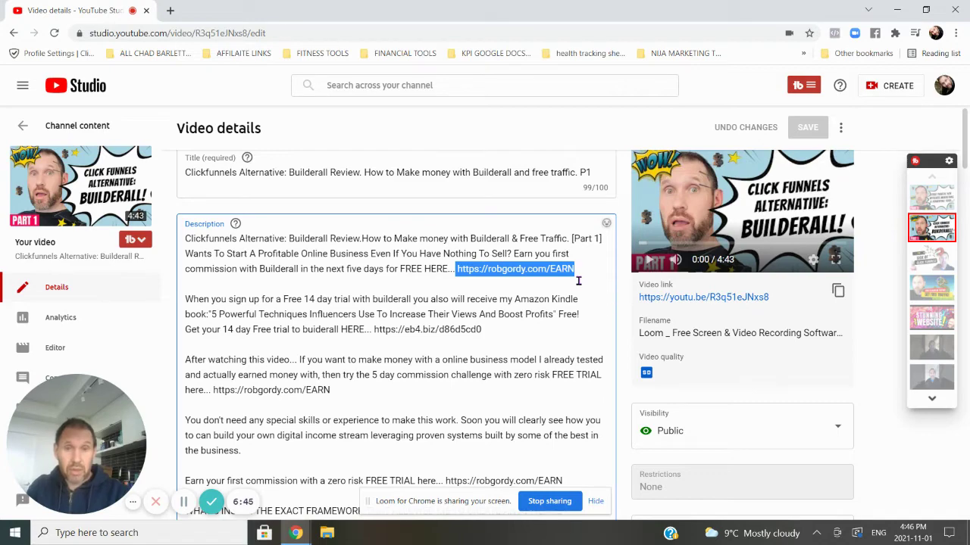
- Switch to the robgordy.com/EARN page and read its pitch down to the START NOW button
{"action": "key", "text": "alt+Tab"}
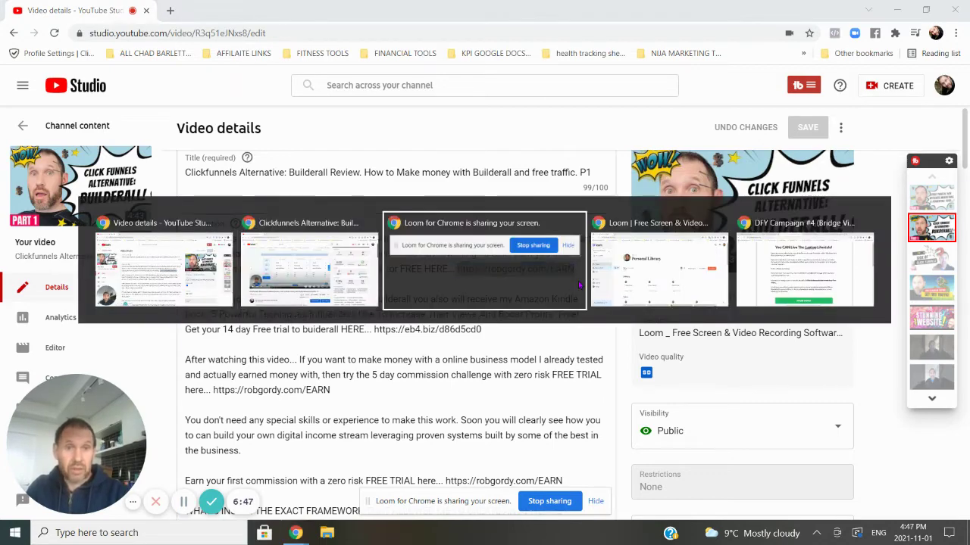
{"action": "key", "text": "alt+Tab"}
{"action": "key", "text": "alt+Tab"}
{"action": "left_click_drag", "start_coordinate": [965, 151], "coordinate": [963, 8]}
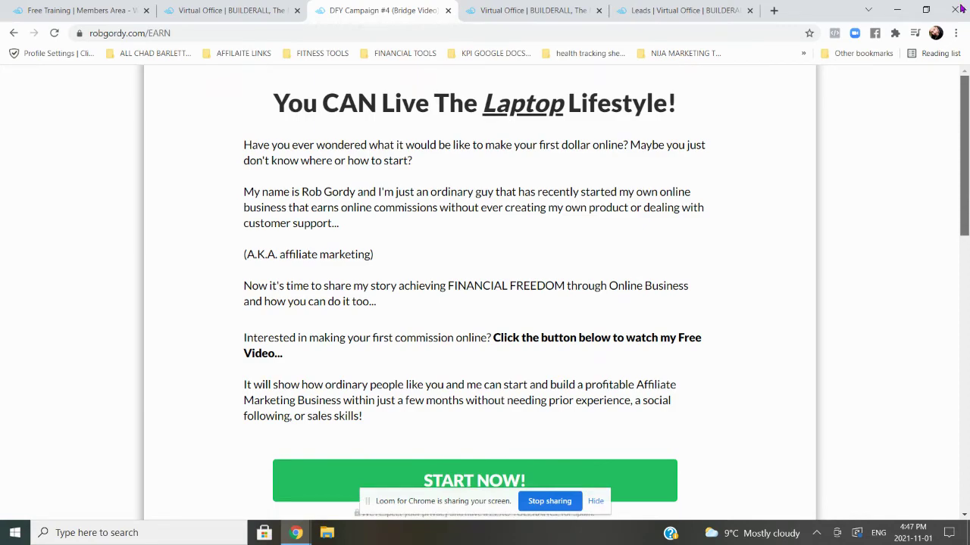
{"action": "left_click_drag", "start_coordinate": [966, 167], "coordinate": [945, 113]}
{"action": "left_click_drag", "start_coordinate": [965, 114], "coordinate": [968, 112]}
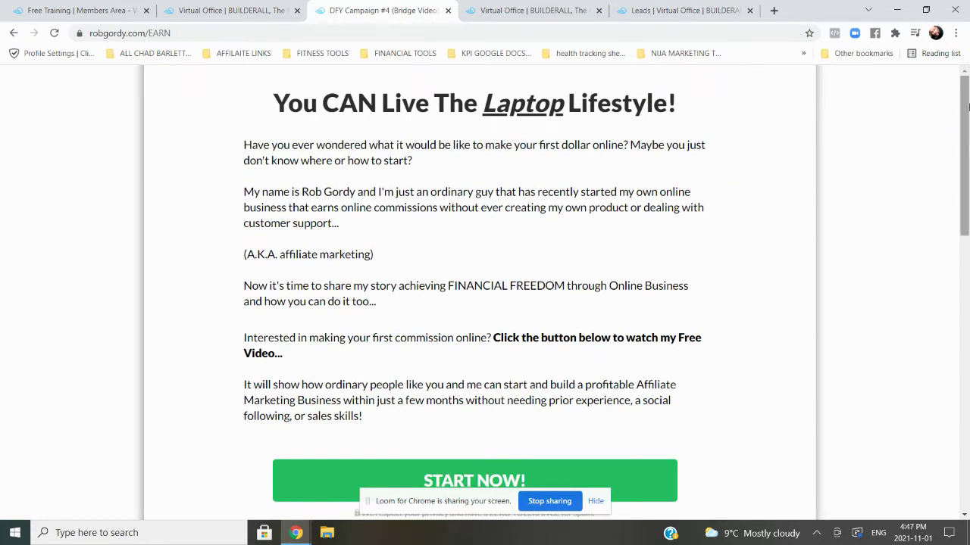
{"action": "scroll", "coordinate": [967, 118], "scroll_direction": "down", "scroll_amount": 1}
{"action": "left_click_drag", "start_coordinate": [967, 117], "coordinate": [968, 106]}
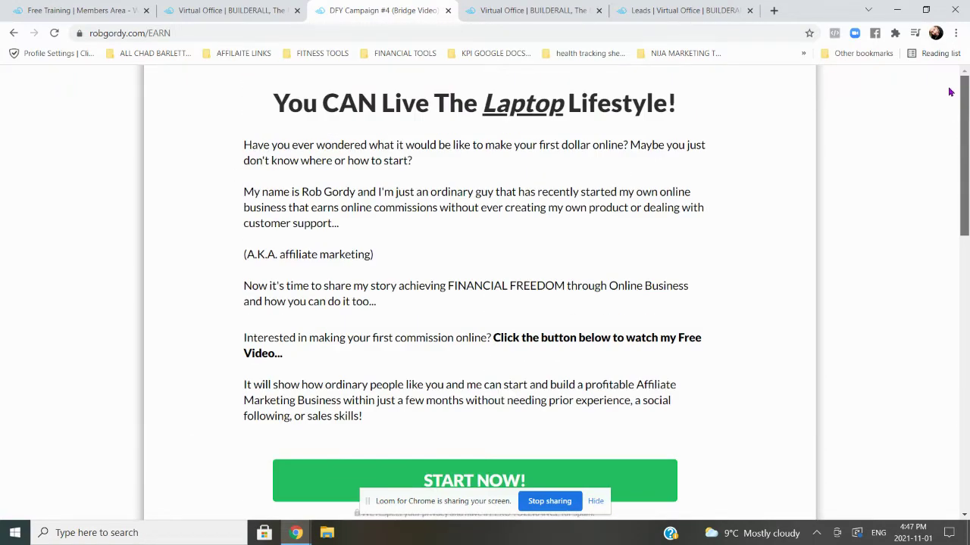
{"action": "left_click_drag", "start_coordinate": [967, 95], "coordinate": [967, 97]}
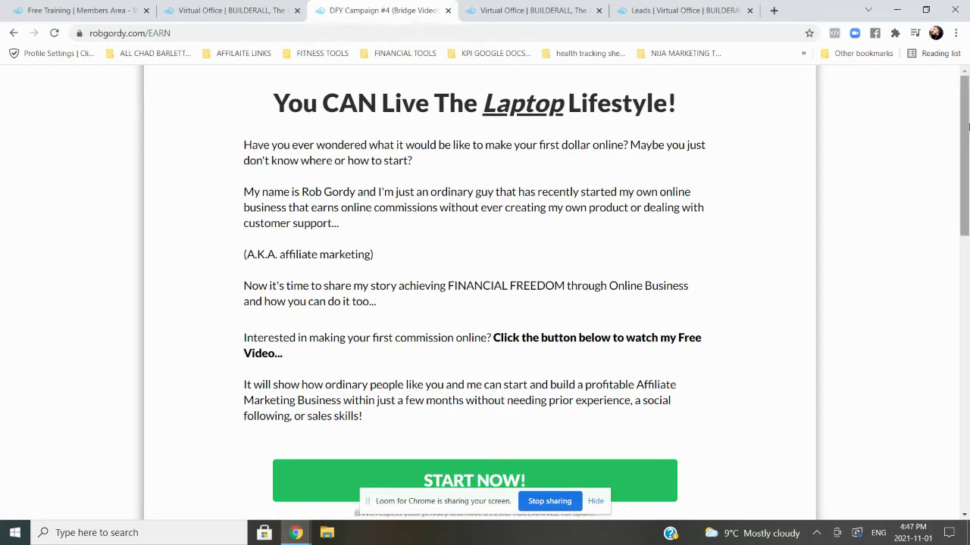
{"action": "scroll", "coordinate": [963, 97], "scroll_direction": "down", "scroll_amount": 1}
{"action": "scroll", "coordinate": [957, 88], "scroll_direction": "up", "scroll_amount": 1}
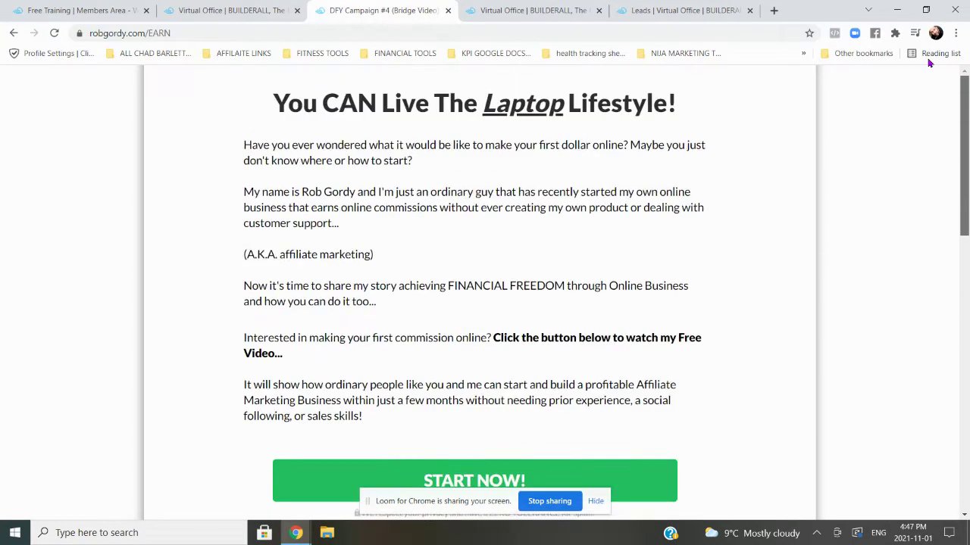
{"action": "scroll", "coordinate": [472, 314], "scroll_direction": "down", "scroll_amount": 2}
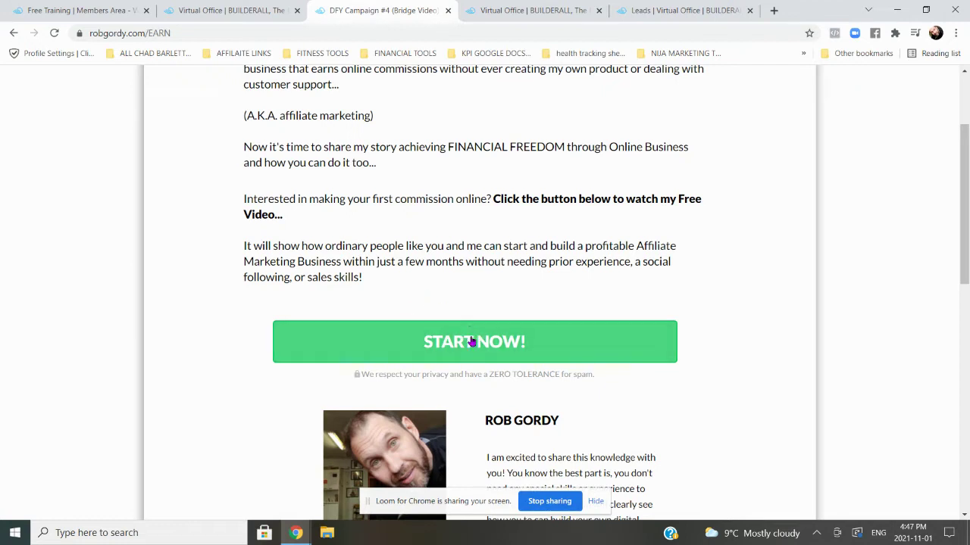
- Open the free video sign-up form and enter a test email address in the Email field
{"action": "left_click", "coordinate": [509, 345]}
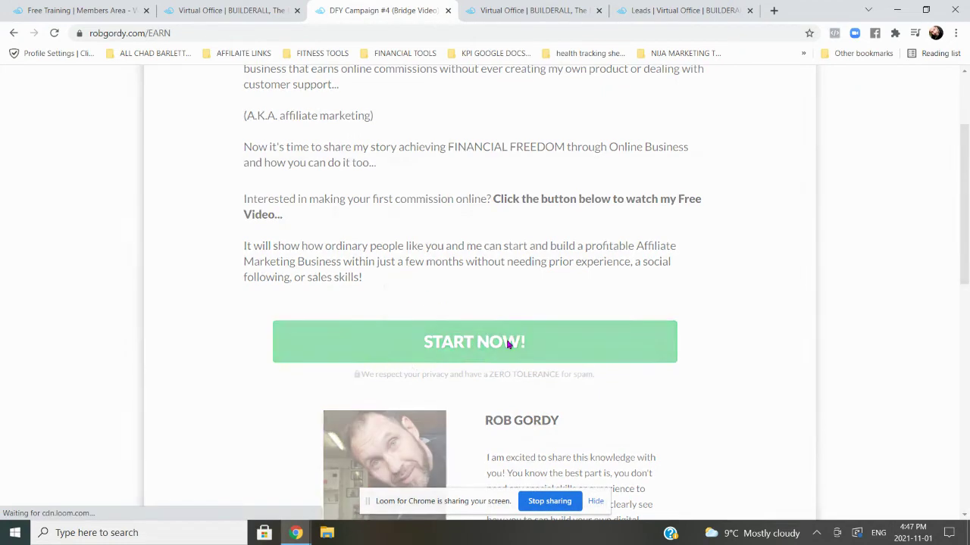
{"action": "left_click", "coordinate": [413, 220]}
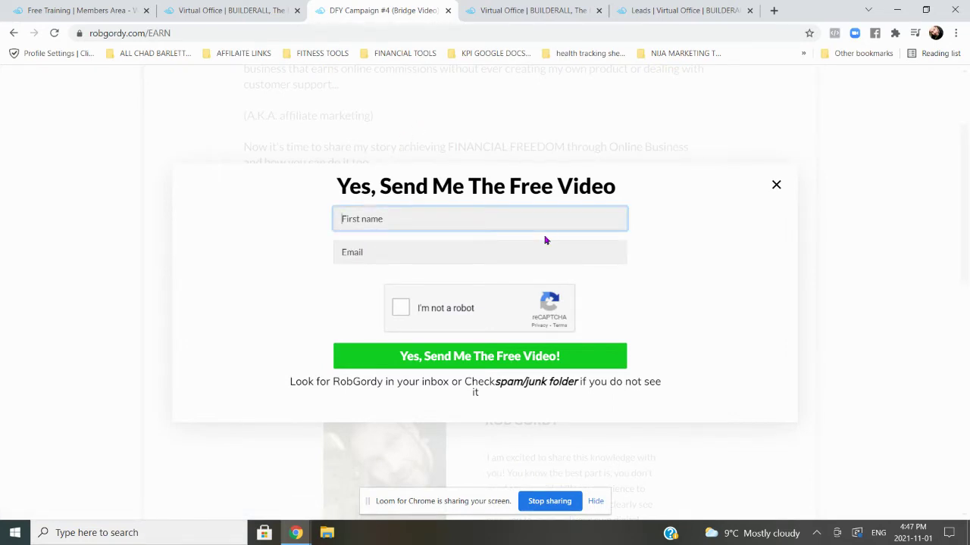
{"action": "key", "text": "Tab"}
{"action": "key", "text": "shift+Tab"}
{"action": "key", "text": "ctrl+c"}
{"action": "key", "text": "Tab"}
{"action": "key", "text": "ctrl+v"}
- Fill in a test first name, tick the reCAPTCHA and submit 'Yes, Send Me The Free Video!'
{"action": "key", "text": "shift+Tab"}
{"action": "type", "text": "sdkfjiskdjfslkd"}
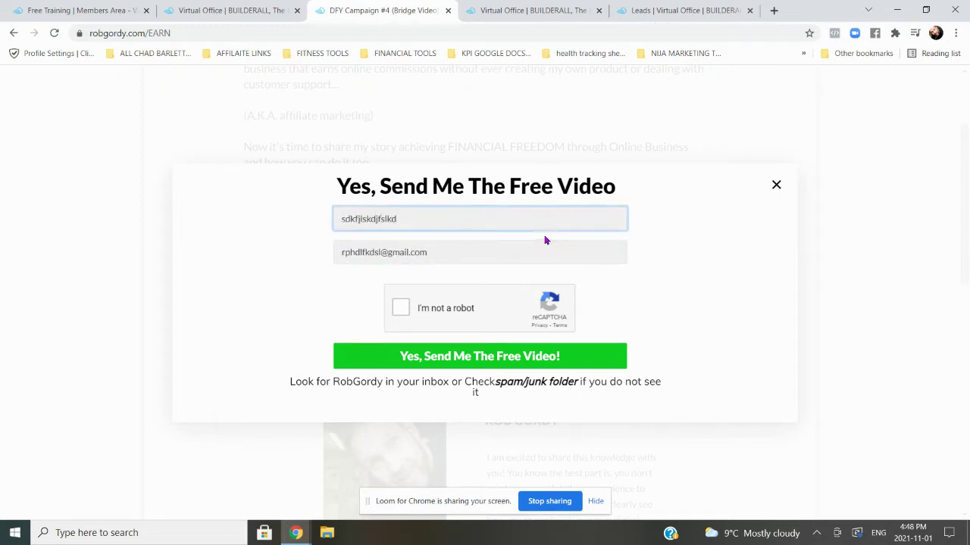
{"action": "left_click", "coordinate": [401, 308]}
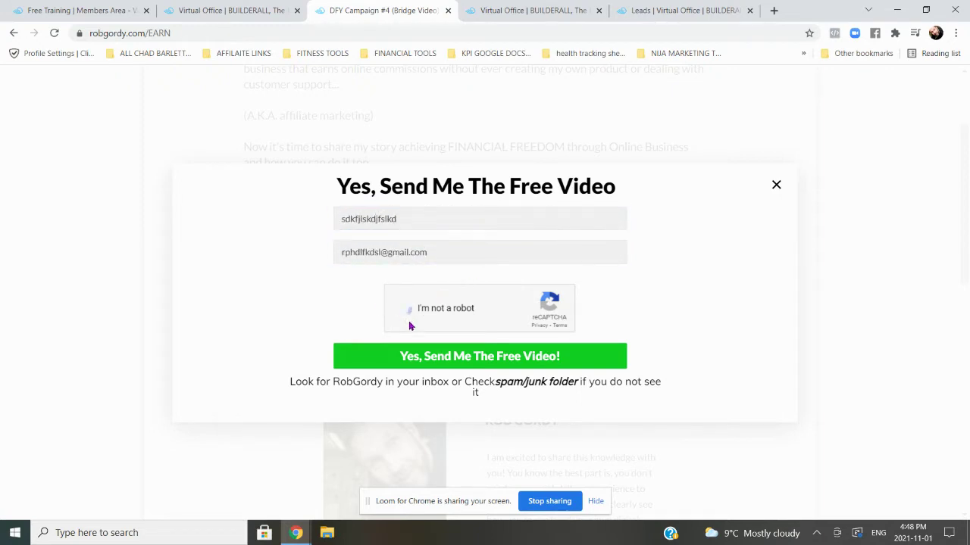
{"action": "left_click", "coordinate": [426, 357]}
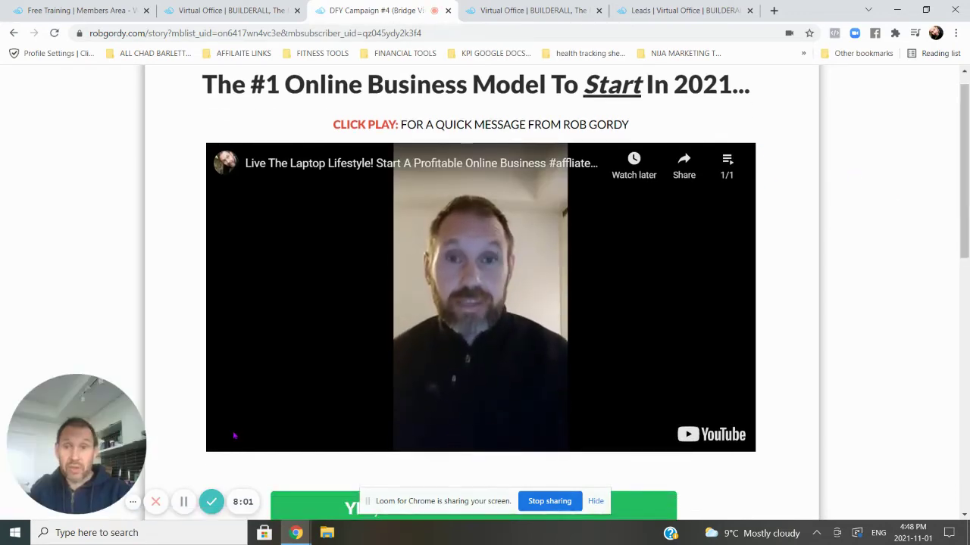
- Pause the bridge page's welcome video and scroll down toward 'YES, SHOW ME THE VIDEO NOW!'
{"action": "left_click", "coordinate": [235, 434]}
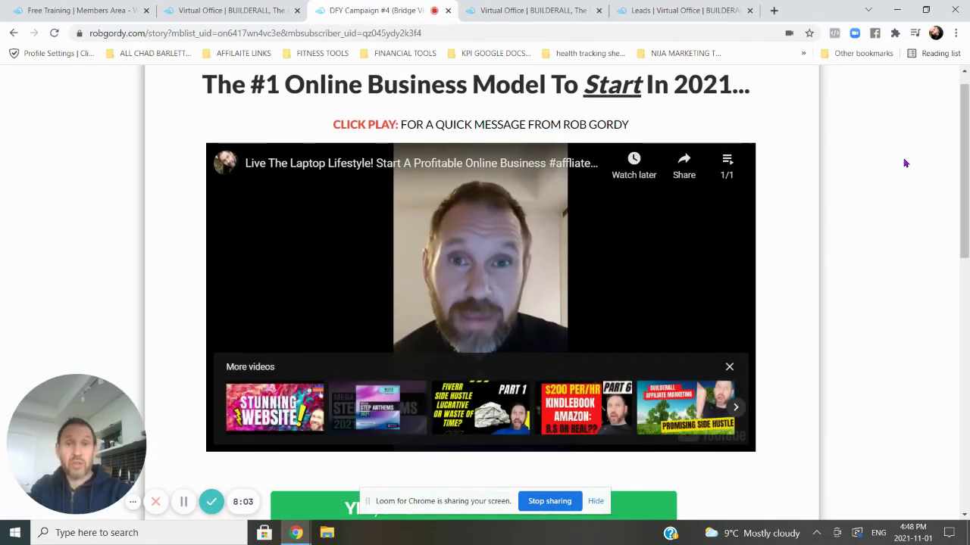
{"action": "left_click_drag", "start_coordinate": [967, 141], "coordinate": [967, 131]}
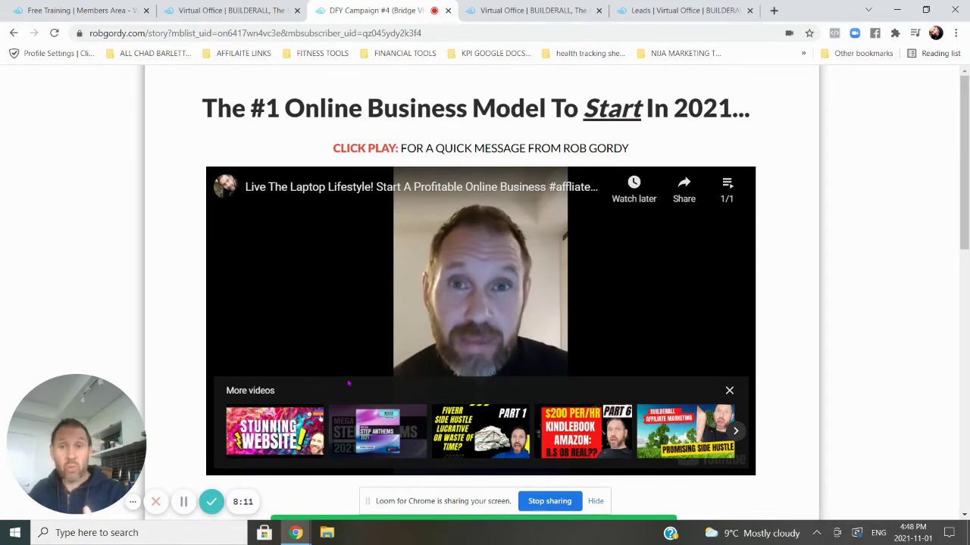
{"action": "left_click_drag", "start_coordinate": [967, 175], "coordinate": [967, 295]}
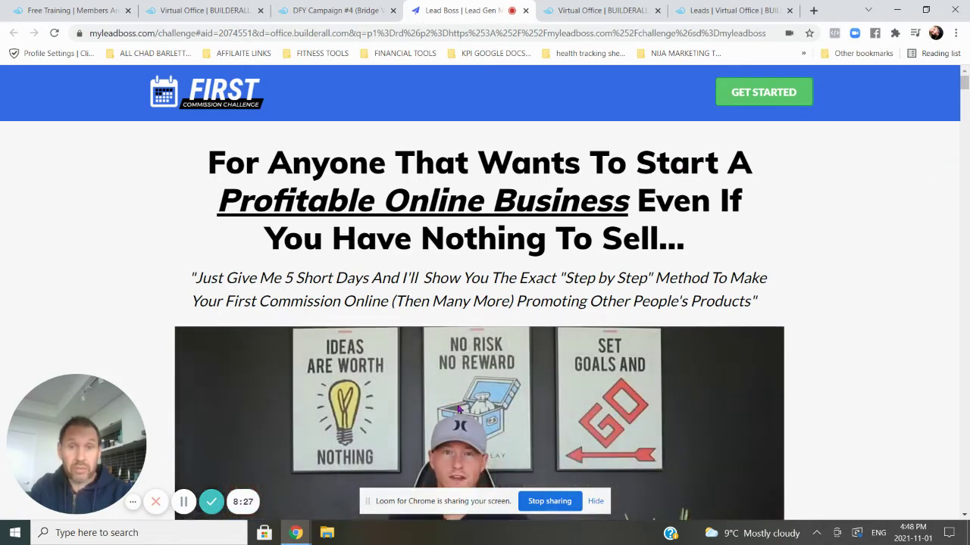
- Scroll through the Lead Boss First Commission Challenge page, keeping its headline in view
{"action": "scroll", "coordinate": [450, 407], "scroll_direction": "down", "scroll_amount": 4}
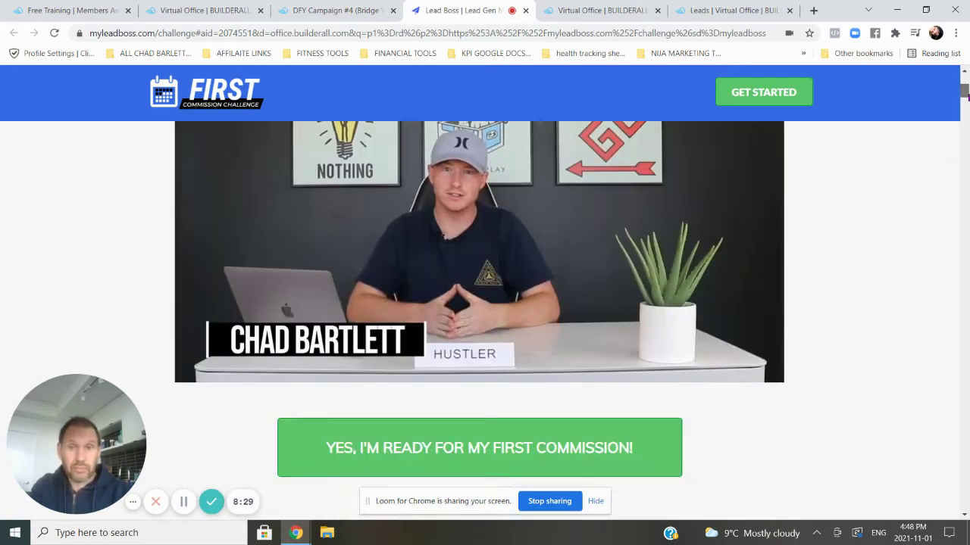
{"action": "scroll", "coordinate": [278, 280], "scroll_direction": "up", "scroll_amount": 1}
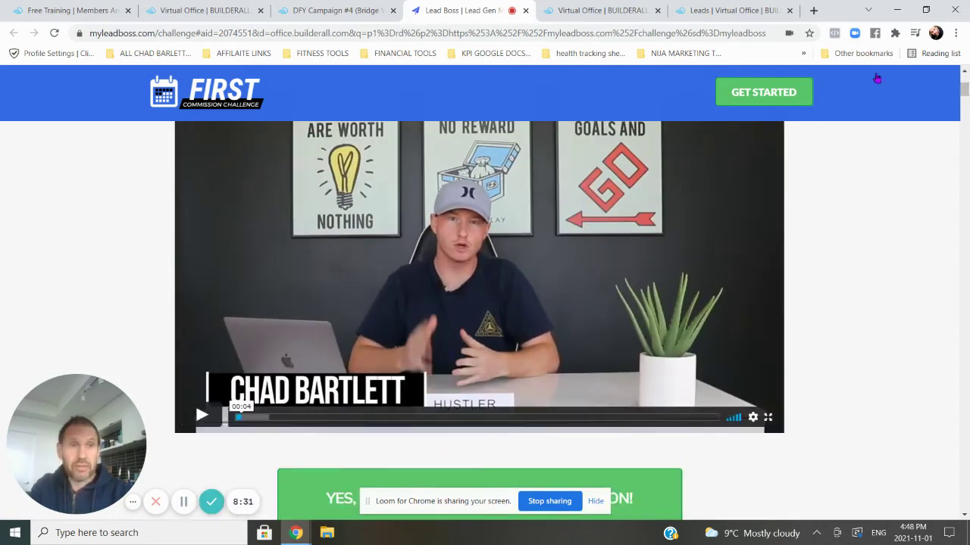
{"action": "left_click", "coordinate": [966, 73]}
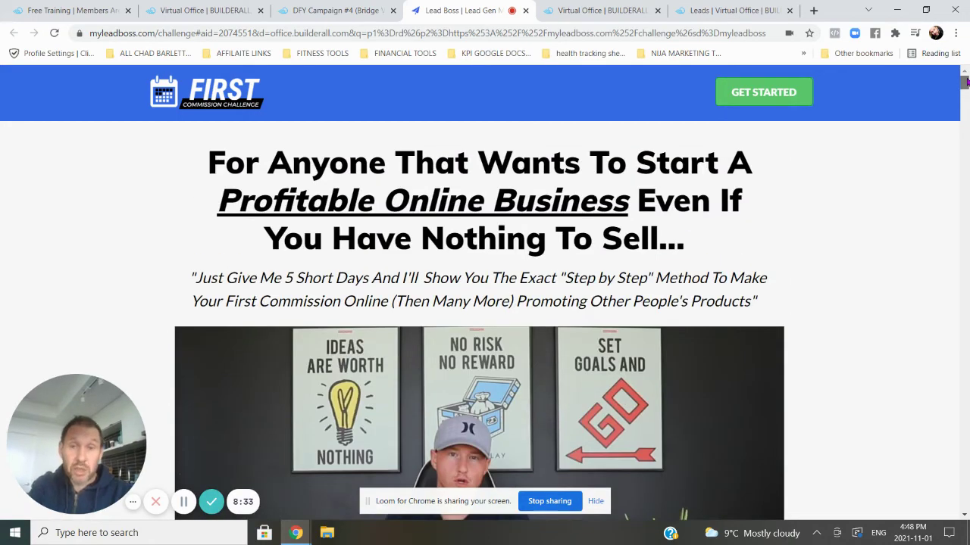
{"action": "scroll", "coordinate": [966, 81], "scroll_direction": "down", "scroll_amount": 3}
{"action": "scroll", "coordinate": [966, 81], "scroll_direction": "up", "scroll_amount": 3}
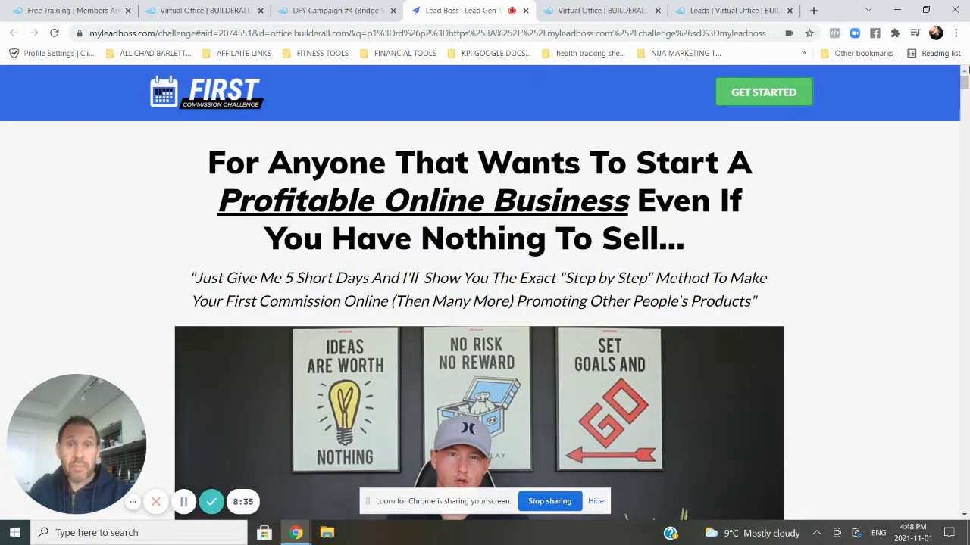
- Return to the robgordy.com DFY Campaign #4 bridge page tab
{"action": "left_click", "coordinate": [347, 11]}
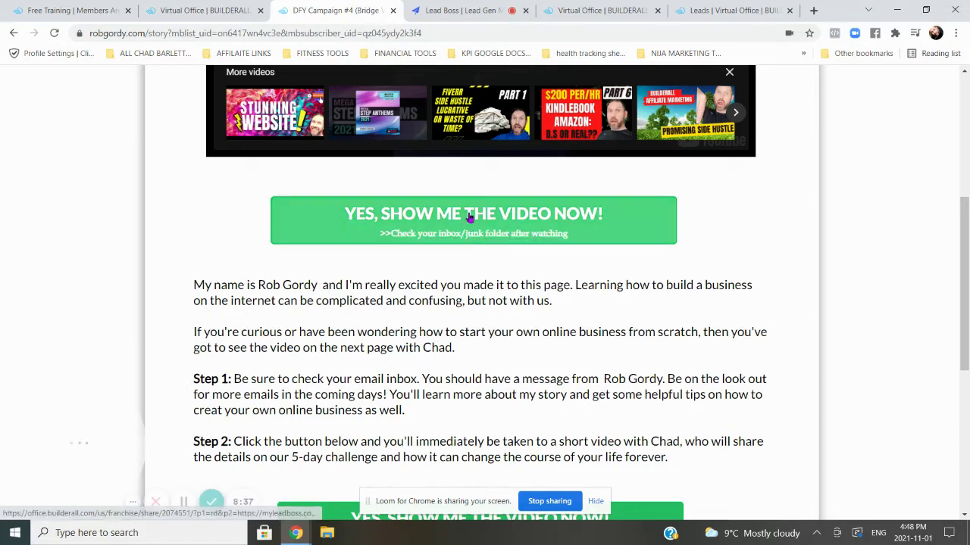
{"action": "left_click", "coordinate": [454, 9]}
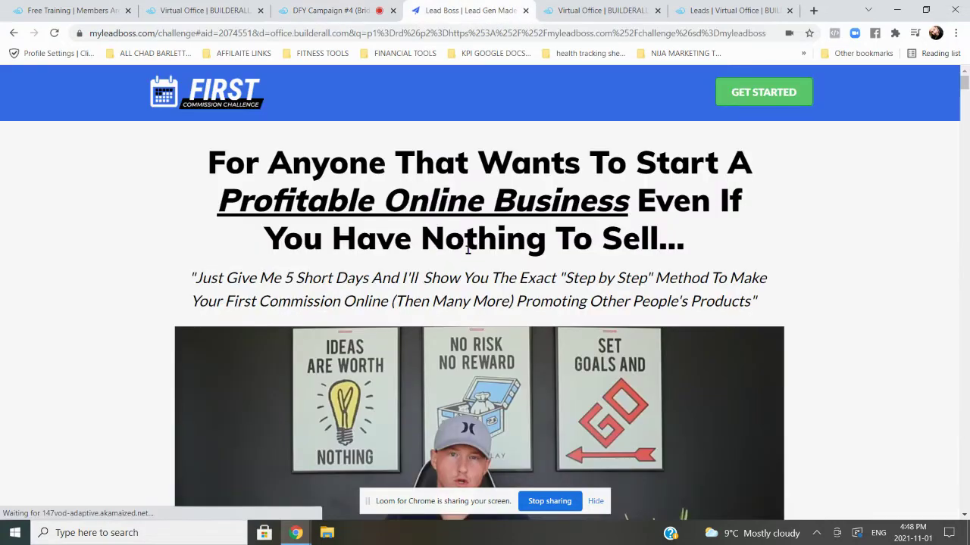
{"action": "left_click", "coordinate": [347, 9]}
{"action": "scroll", "coordinate": [727, 223], "scroll_direction": "up", "scroll_amount": 4}
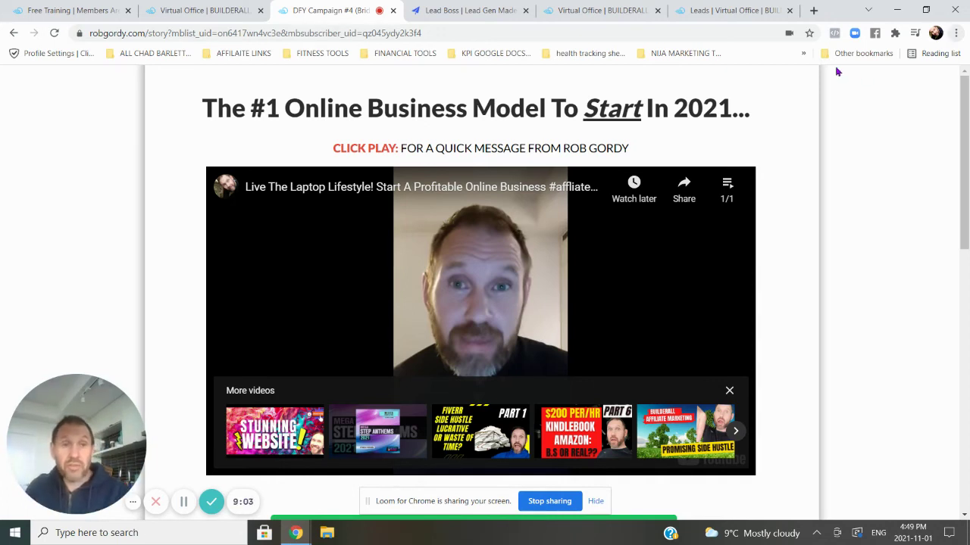
{"action": "scroll", "coordinate": [968, 129], "scroll_direction": "down", "scroll_amount": 1}
{"action": "scroll", "coordinate": [968, 129], "scroll_direction": "up", "scroll_amount": 1}
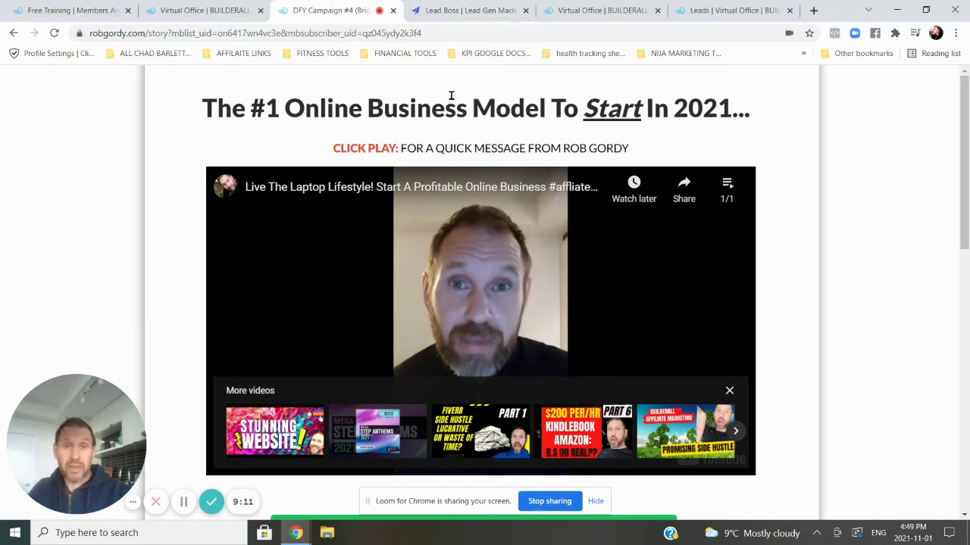
{"action": "scroll", "coordinate": [964, 112], "scroll_direction": "down", "scroll_amount": 1}
{"action": "scroll", "coordinate": [964, 112], "scroll_direction": "up", "scroll_amount": 1}
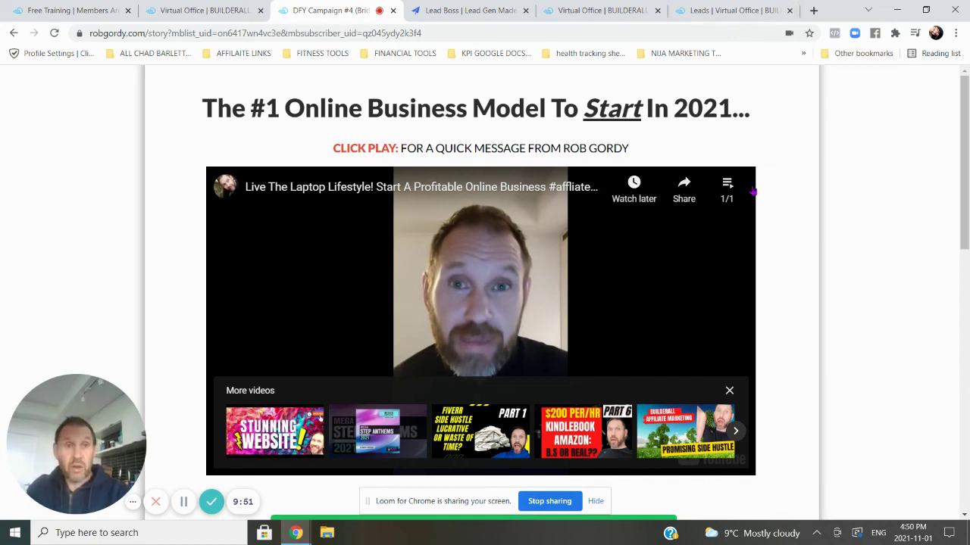
{"action": "left_click_drag", "start_coordinate": [968, 174], "coordinate": [967, 163]}
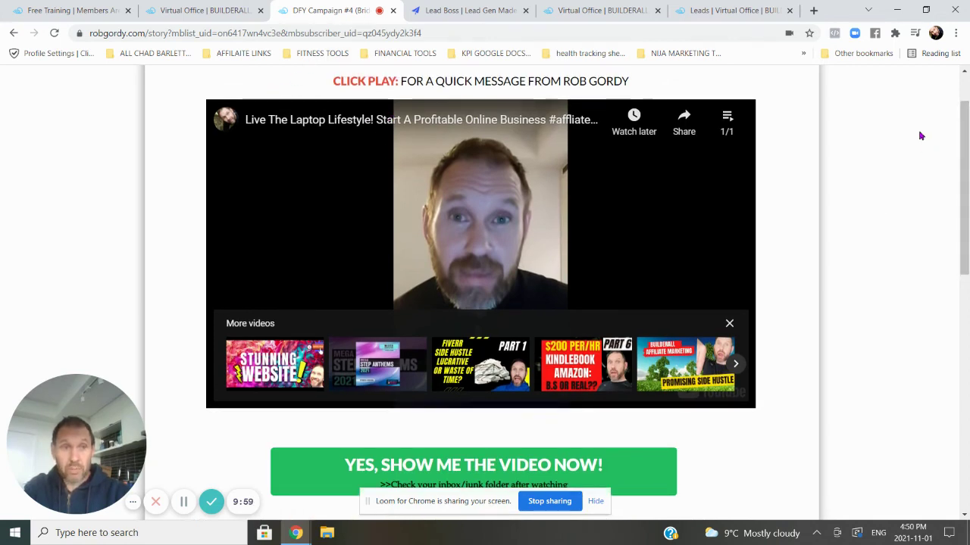
{"action": "scroll", "coordinate": [530, 303], "scroll_direction": "up", "scroll_amount": 1}
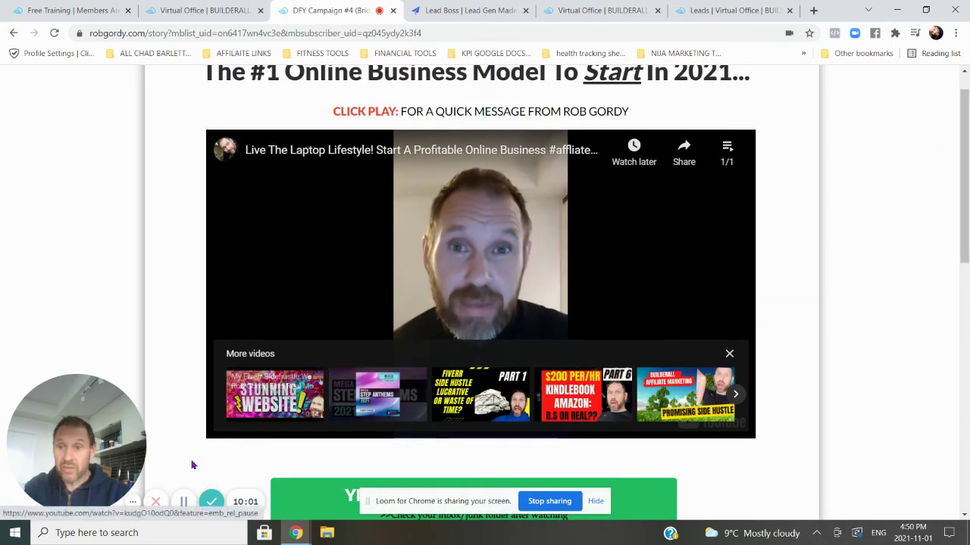